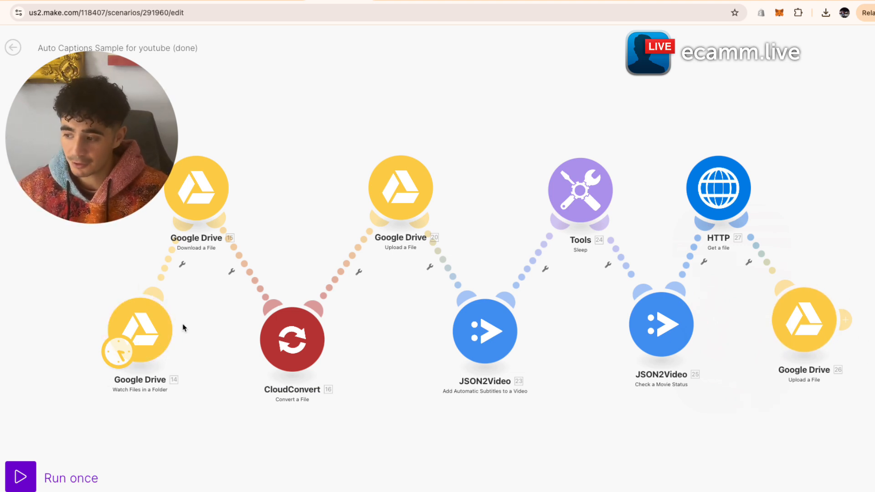
# - Leave the Auto Captions Sample for youtube (done) editor through the sidebar's Scenarios entry
pyautogui.moveTo(190, 287)
pyautogui.mouseDown()
pyautogui.moveTo(176, 296)
pyautogui.moveTo(196, 287)
pyautogui.mouseUp()
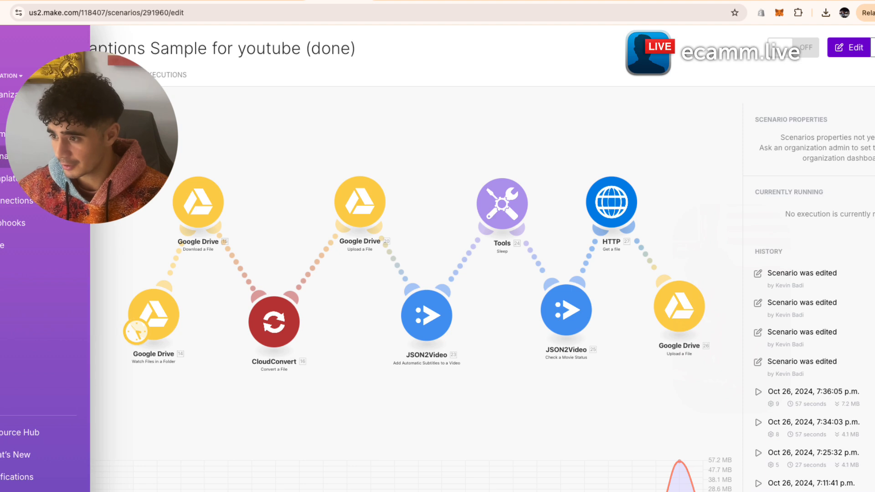
pyautogui.click(4, 156)
# - Create a new scenario with Google Drive as its first app, and select the videos folder's ID in Drive
pyautogui.click(843, 47)
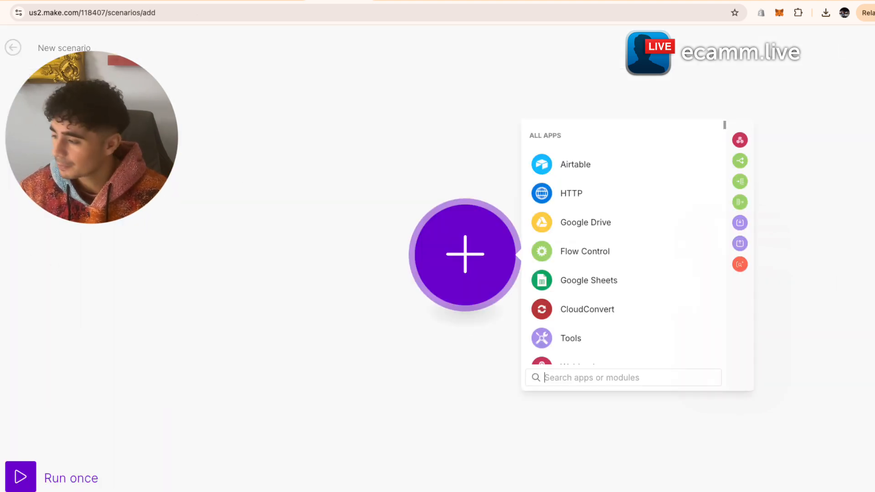
pyautogui.click(468, 224)
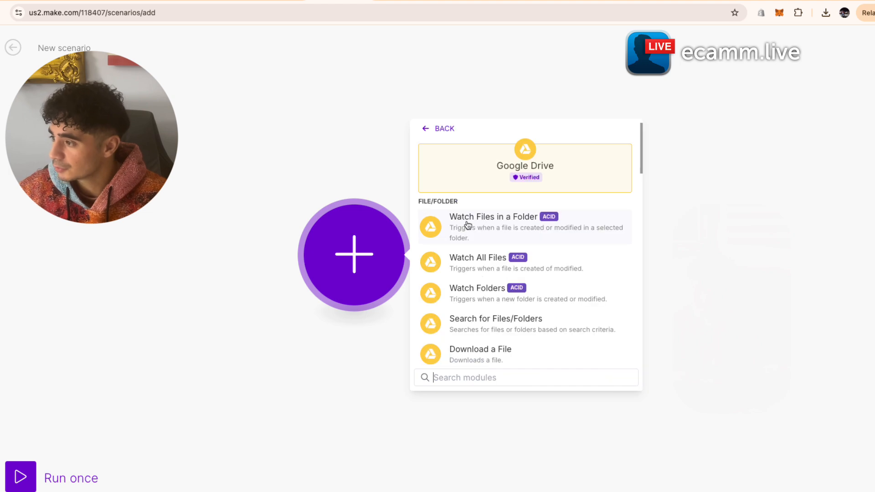
pyautogui.click(395, 2)
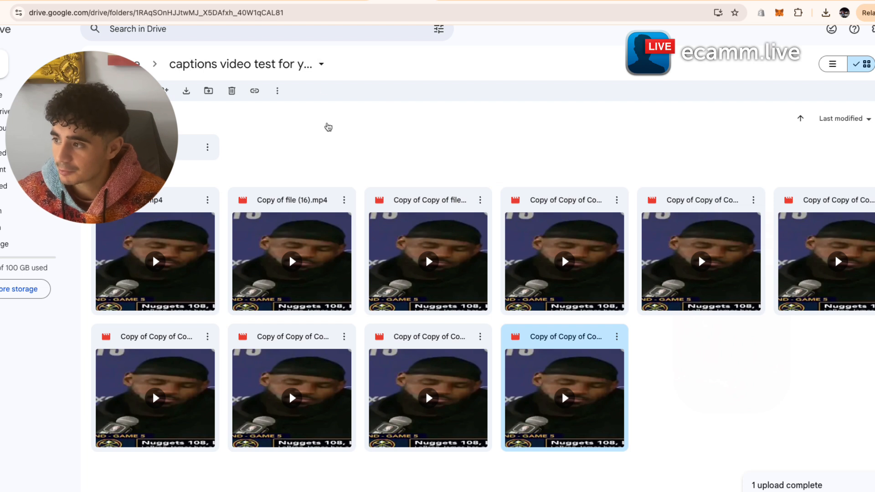
pyautogui.click(300, 161)
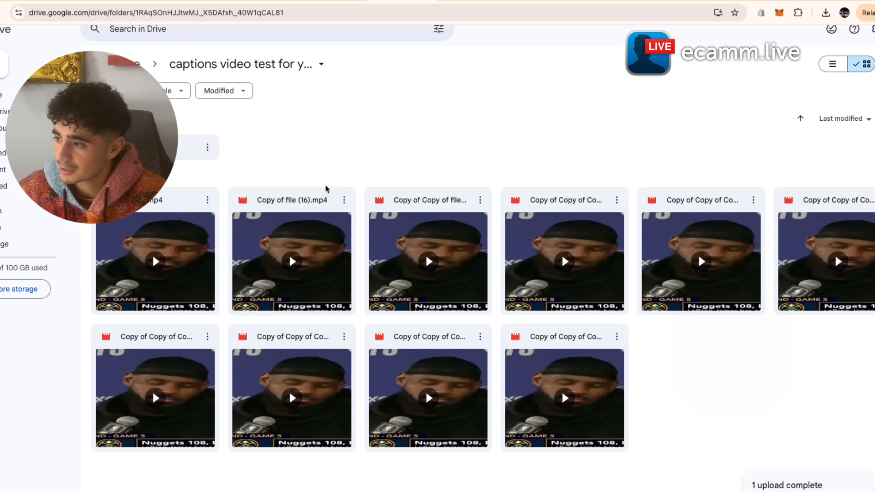
pyautogui.moveTo(133, 13); pyautogui.dragTo(314, 25)
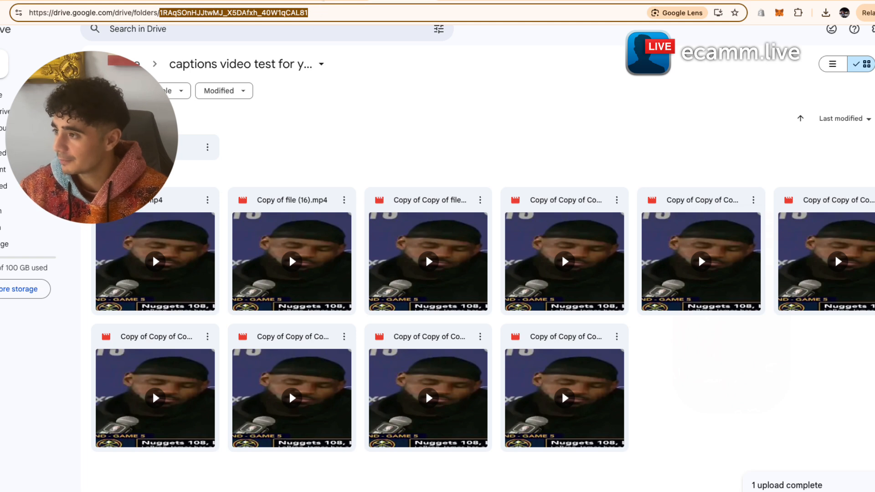
pyautogui.click(323, 1)
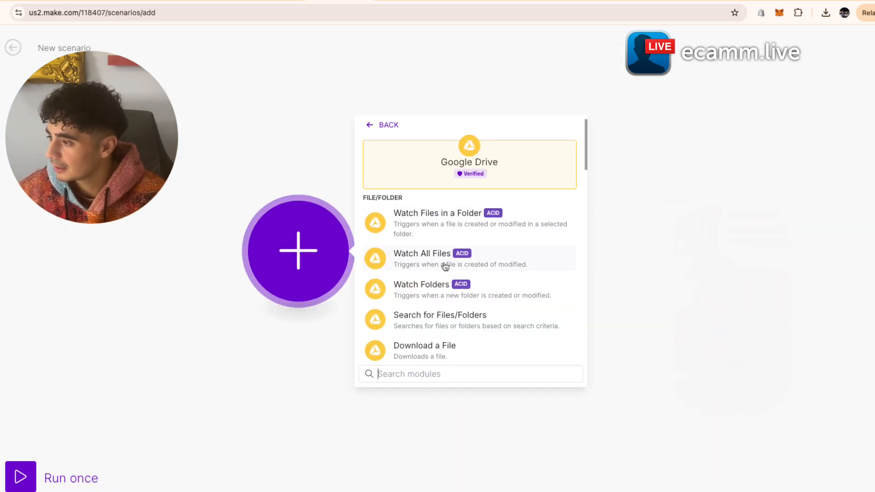
# - Add a Watch Files in a Folder trigger on the captions video test for youtube folder
pyautogui.click(466, 233)
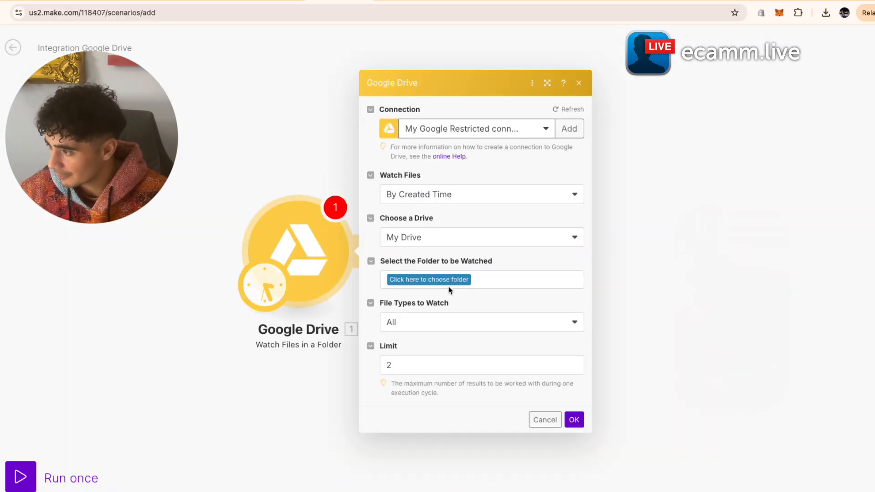
pyautogui.click(501, 286)
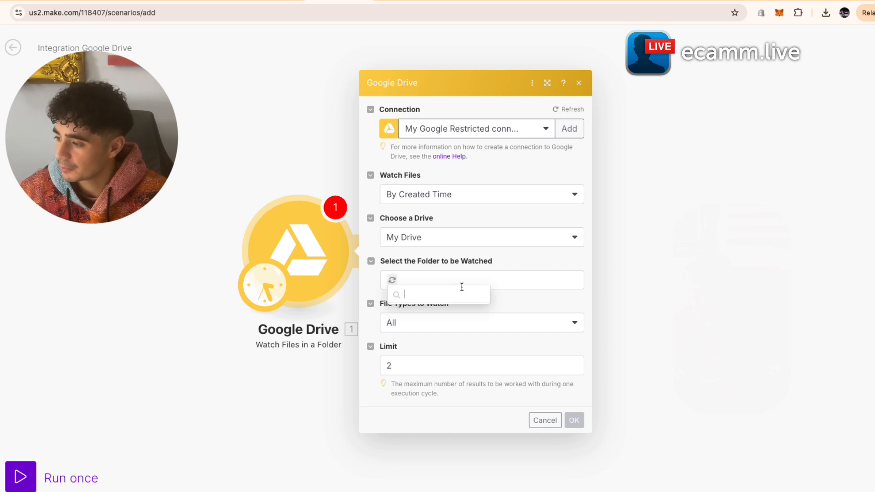
pyautogui.click(444, 332)
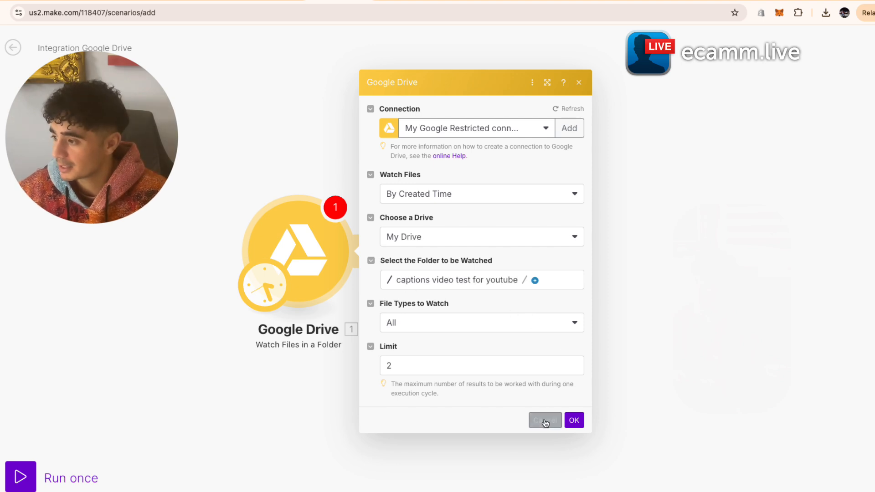
pyautogui.click(574, 420)
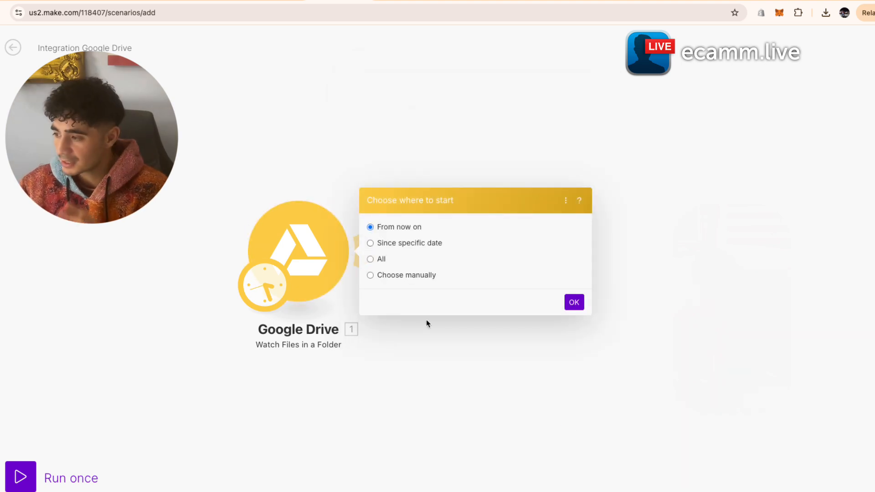
pyautogui.click(293, 180)
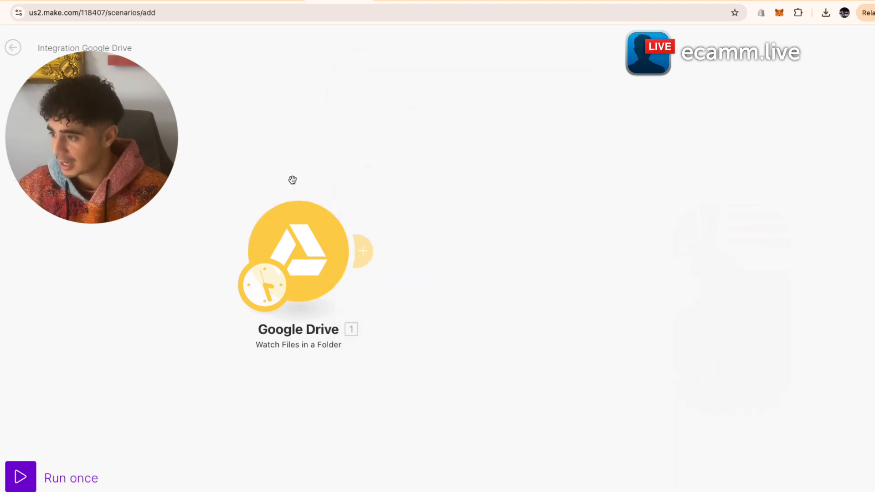
# - Try adding a Google Drive module after the trigger, then discard the unfinished module
pyautogui.click(370, 243)
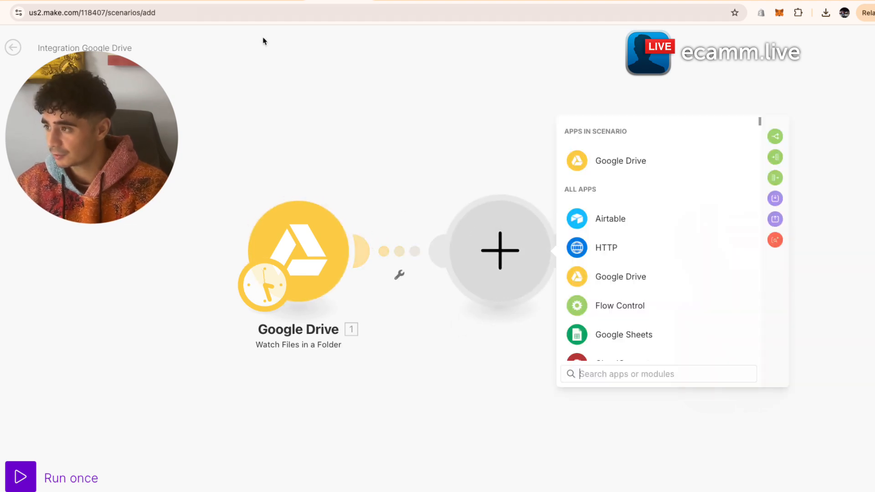
pyautogui.click(384, 1)
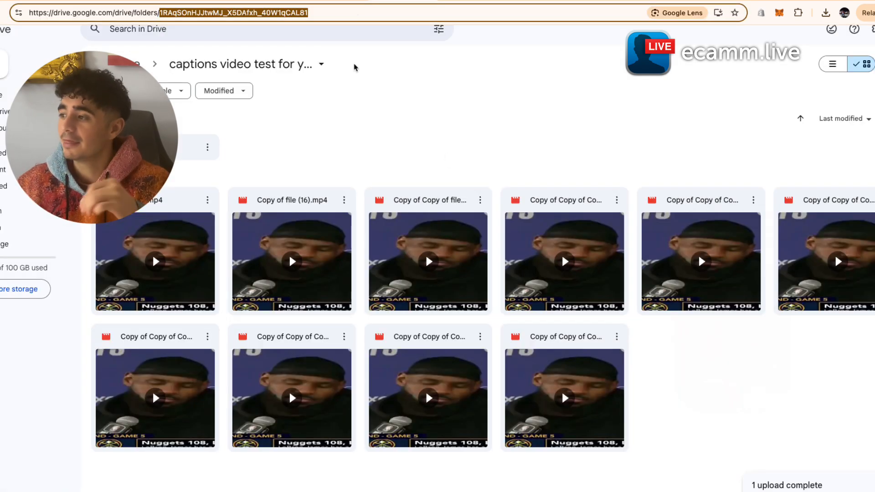
pyautogui.click(335, 1)
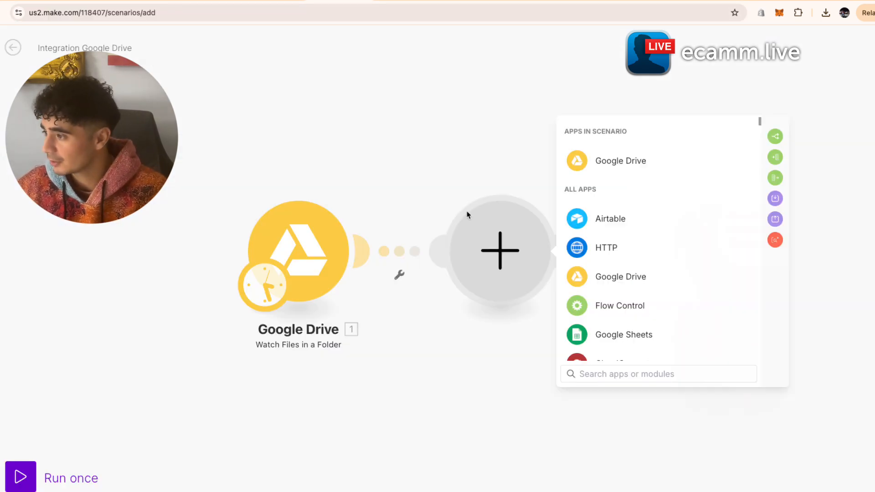
pyautogui.click(611, 161)
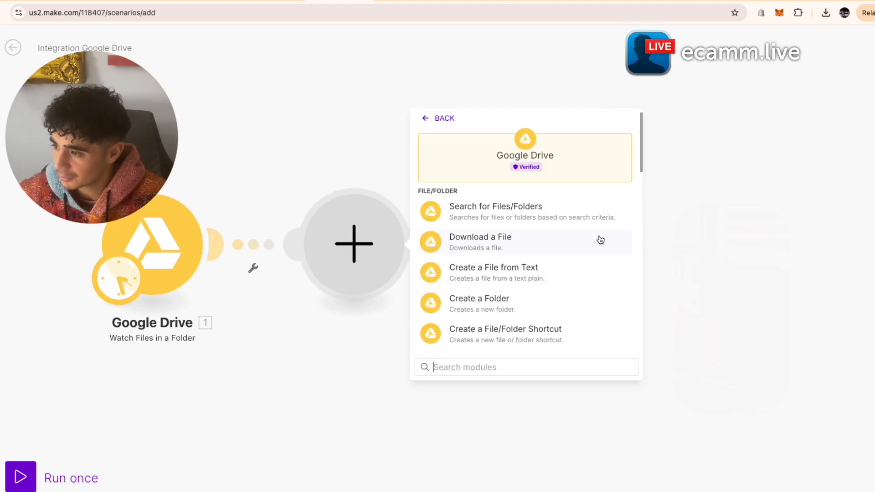
pyautogui.click(260, 152)
# - Make a copy of the last video in the captions video test for youtube Drive folder
pyautogui.click(403, 1)
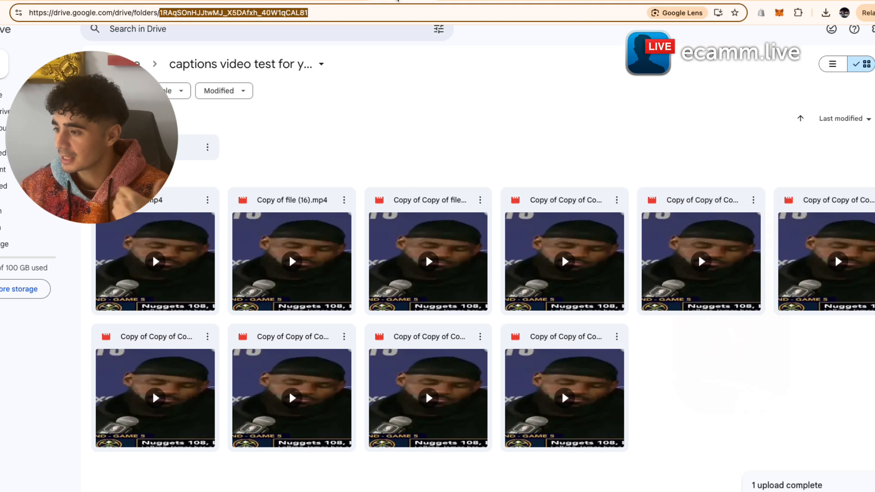
pyautogui.click(617, 338)
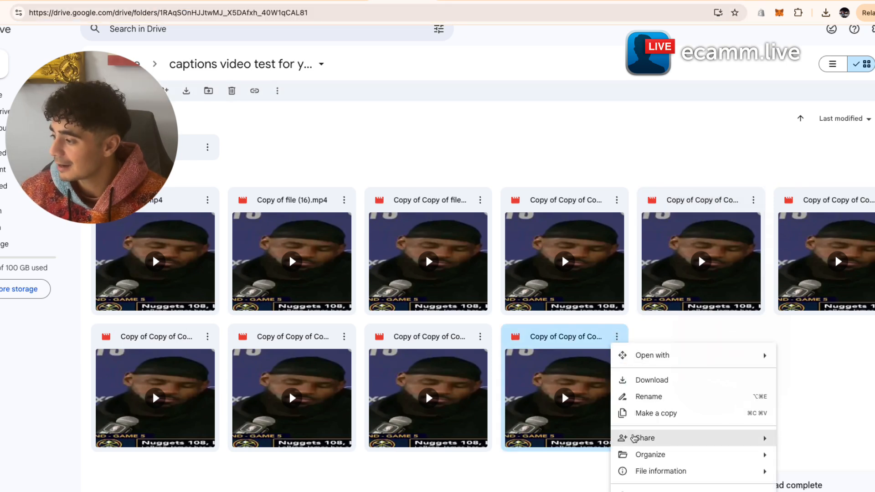
pyautogui.click(654, 412)
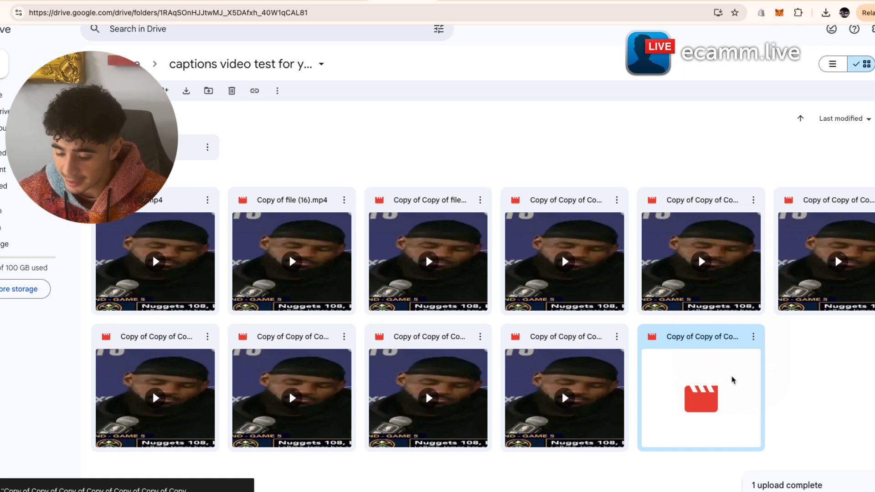
pyautogui.click(339, 3)
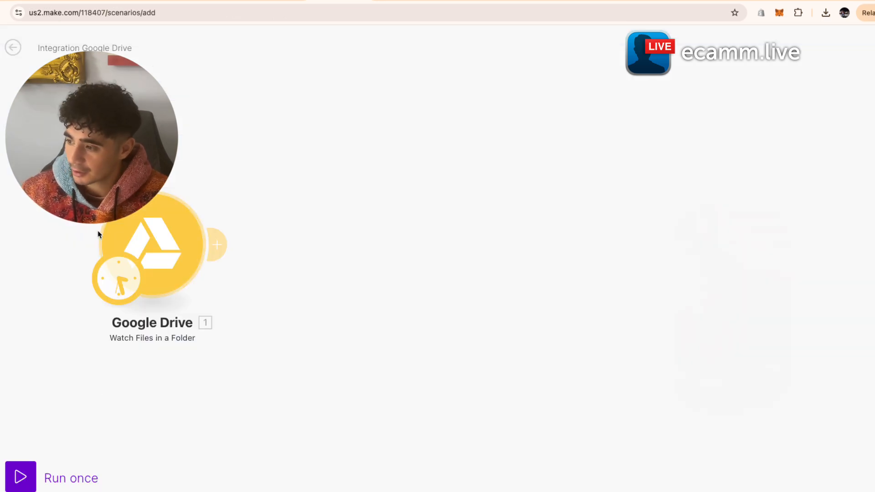
# - Run the trigger once, then add Google Drive Download a File with File ID mapped from 1. File ID
pyautogui.click(20, 477)
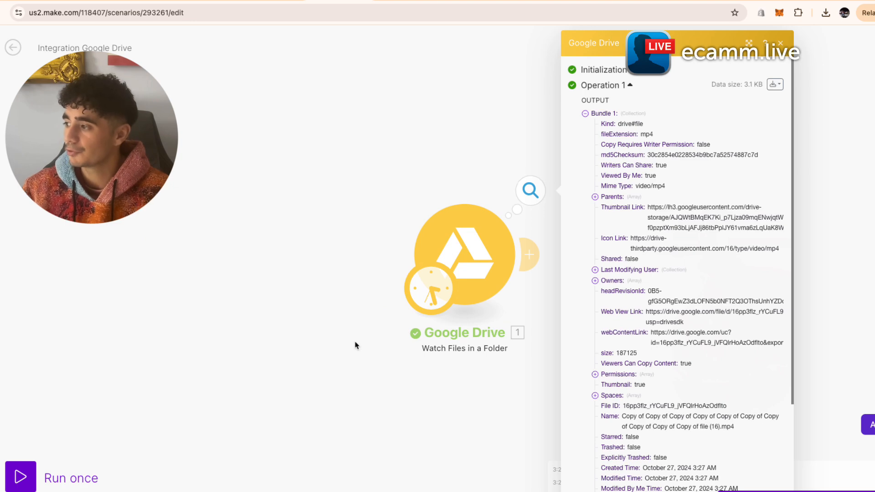
pyautogui.click(332, 391)
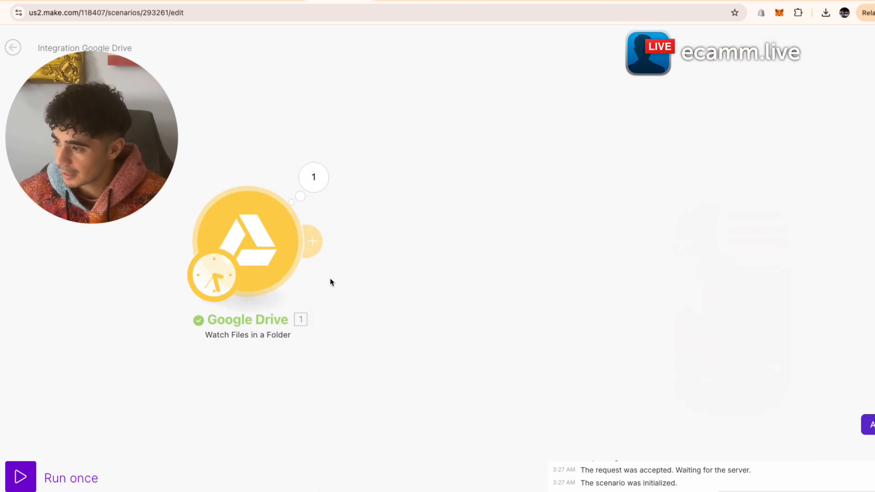
pyautogui.click(313, 247)
pyautogui.click(601, 152)
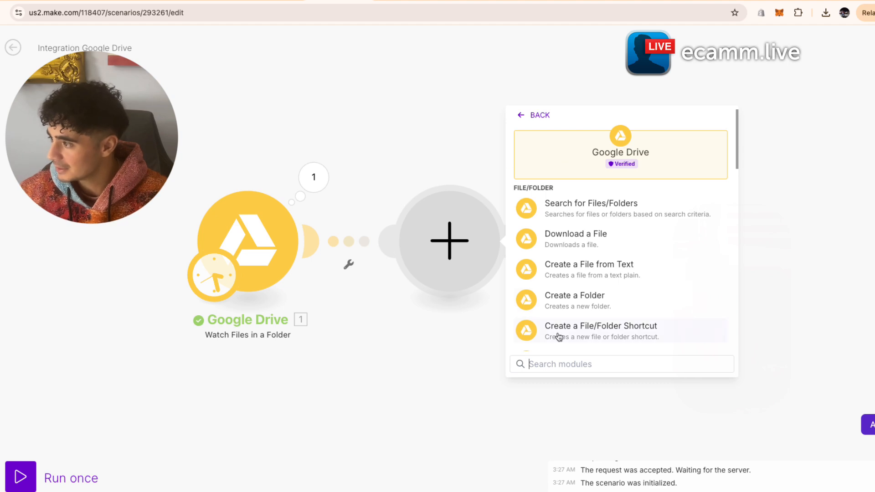
pyautogui.click(593, 237)
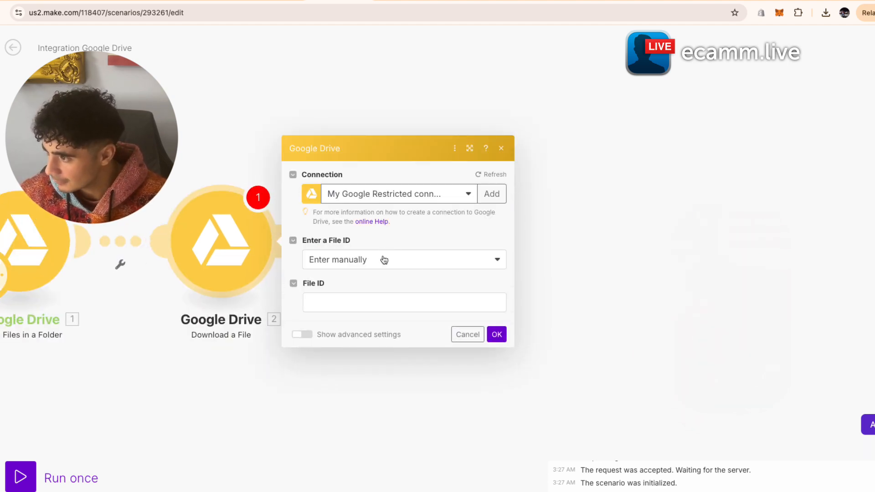
pyautogui.click(405, 306)
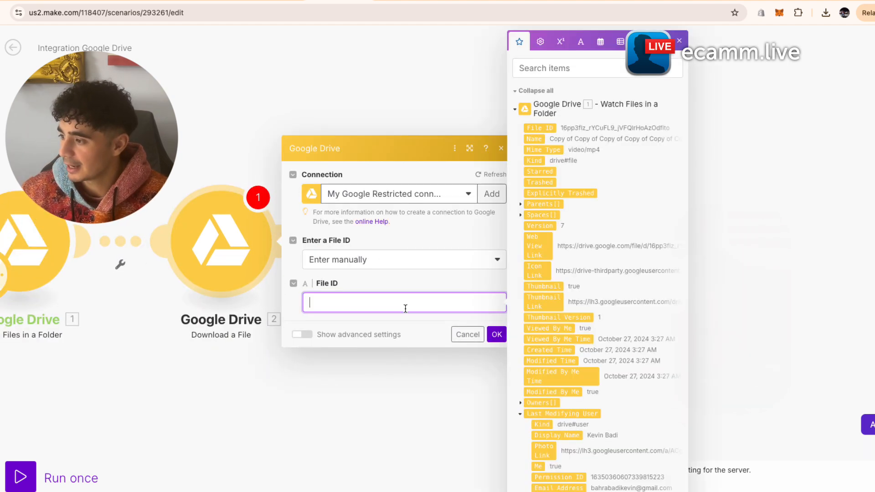
pyautogui.click(546, 129)
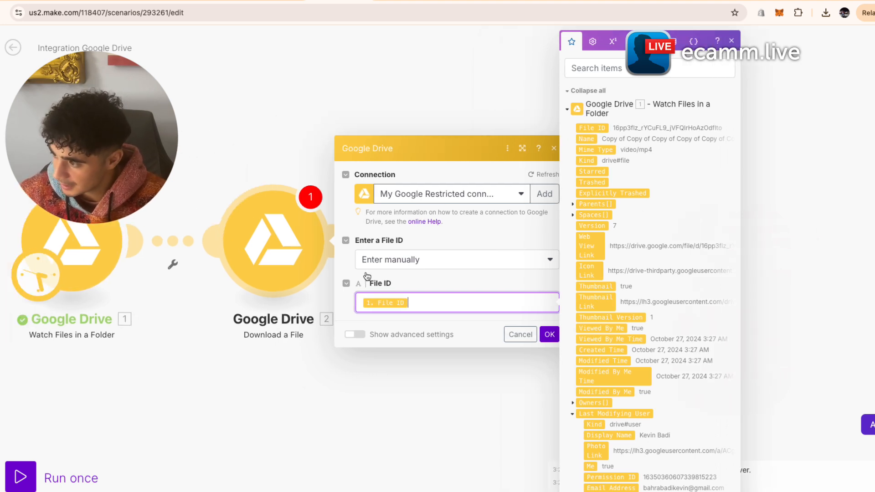
pyautogui.click(549, 334)
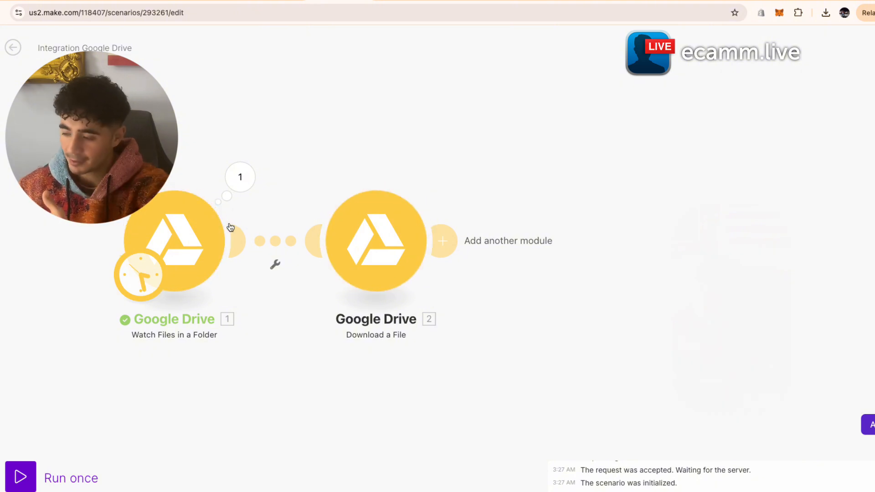
# - Copy the newest video in the Drive folder and run the scenario once to test both modules
pyautogui.click(404, 1)
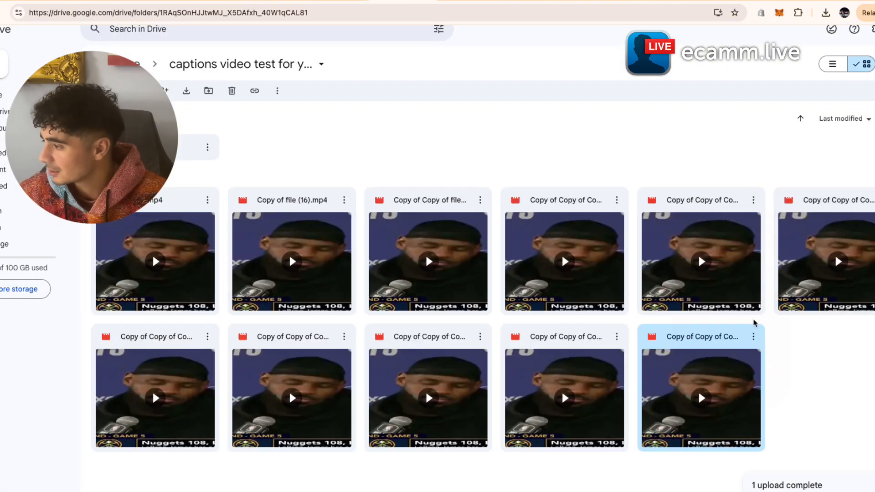
pyautogui.click(753, 336)
pyautogui.click(784, 414)
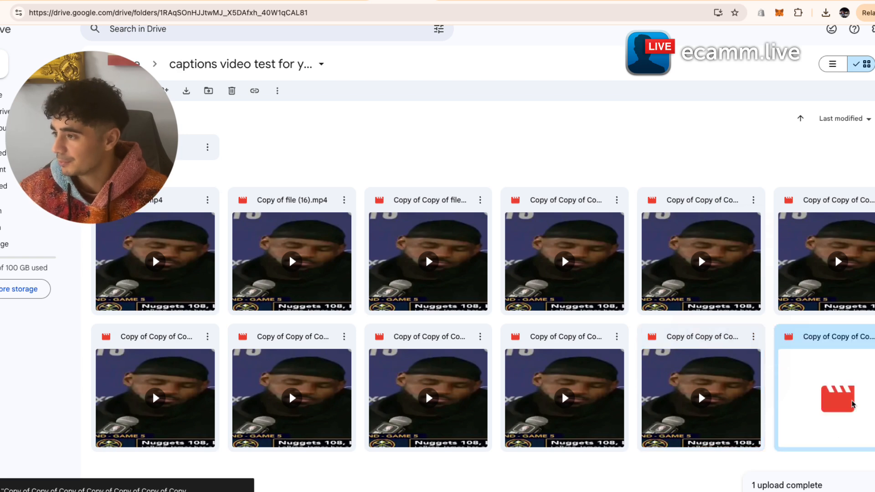
pyautogui.click(340, 1)
pyautogui.click(20, 477)
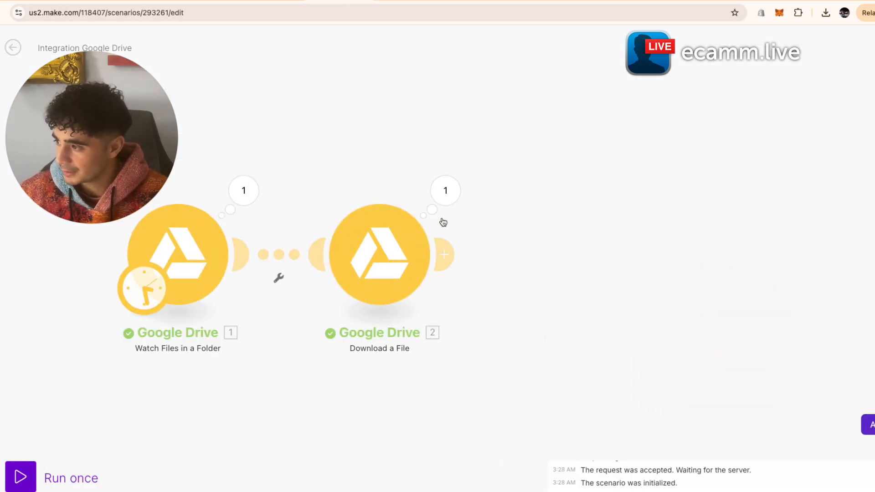
# - Add a CloudConvert Convert a File step after the Drive download
pyautogui.click(444, 254)
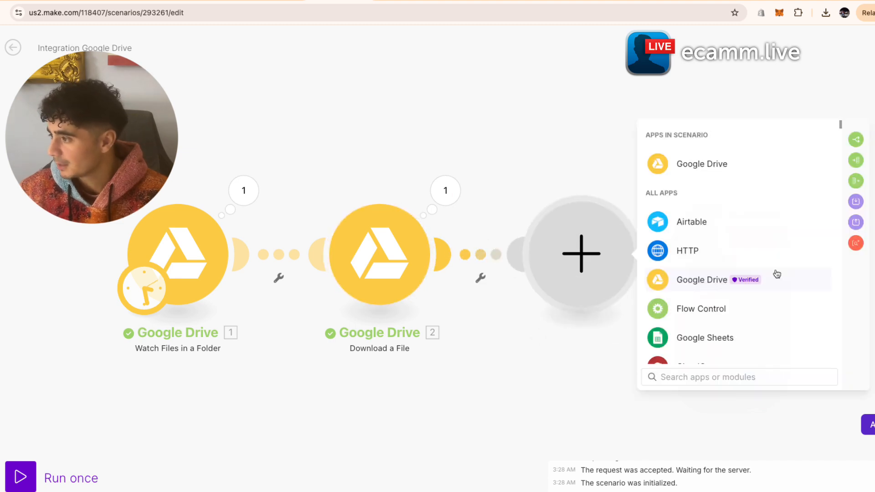
pyautogui.scroll(-2, 729, 328)
pyautogui.click(711, 314)
pyautogui.click(732, 222)
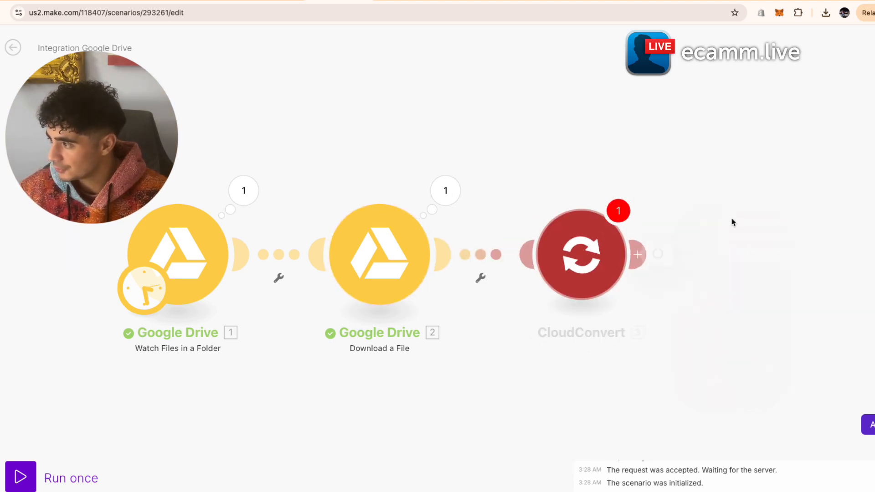
pyautogui.moveTo(599, 163); pyautogui.dragTo(447, 158)
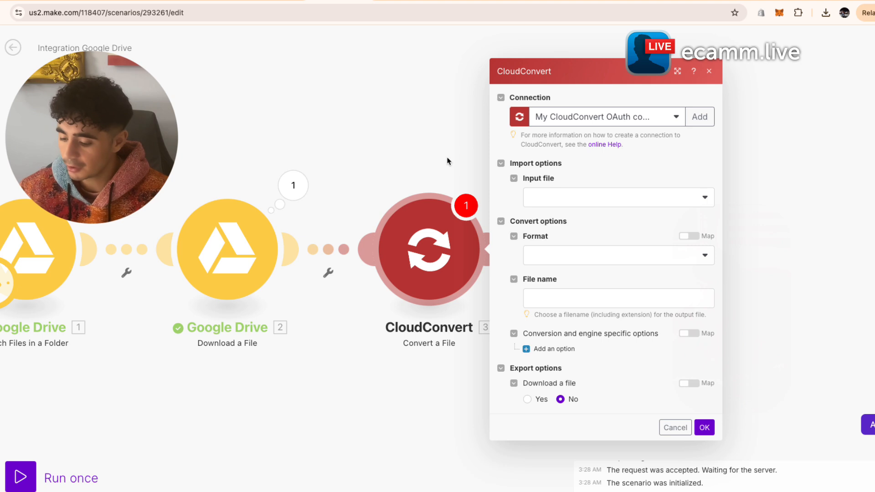
# - Set CloudConvert input to file upload, input format unspecified, output format mp3
pyautogui.click(590, 202)
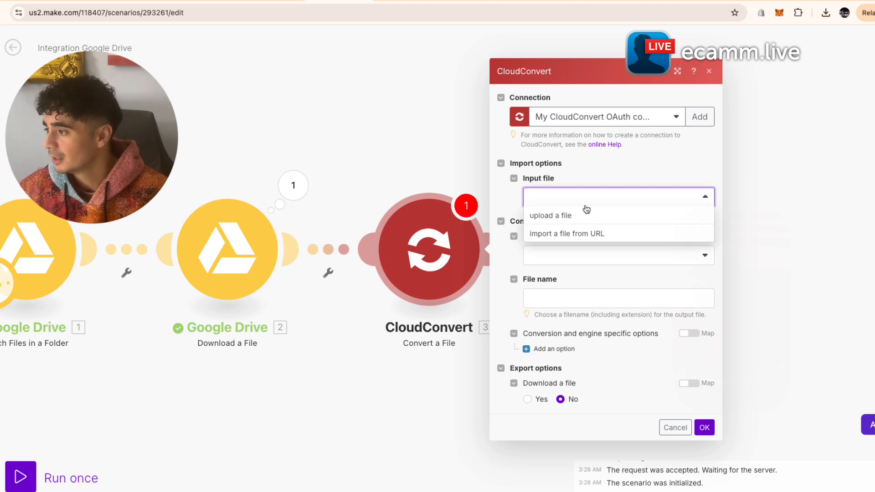
pyautogui.click(580, 216)
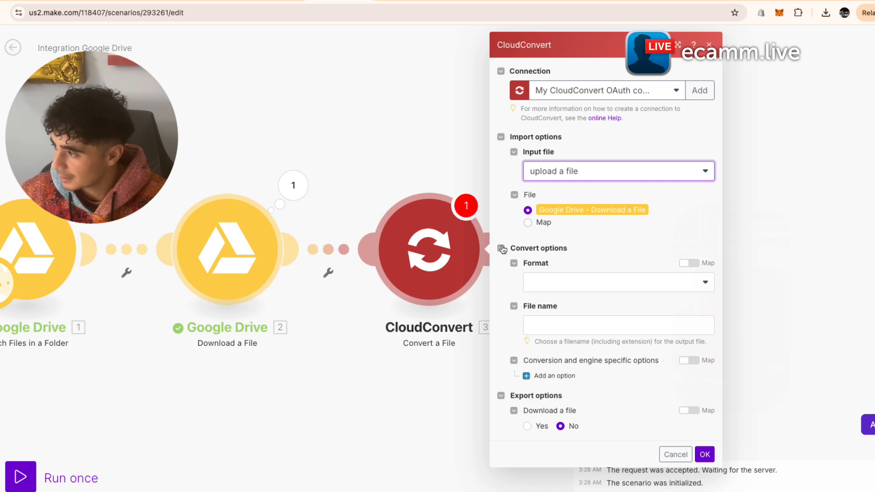
pyautogui.click(606, 282)
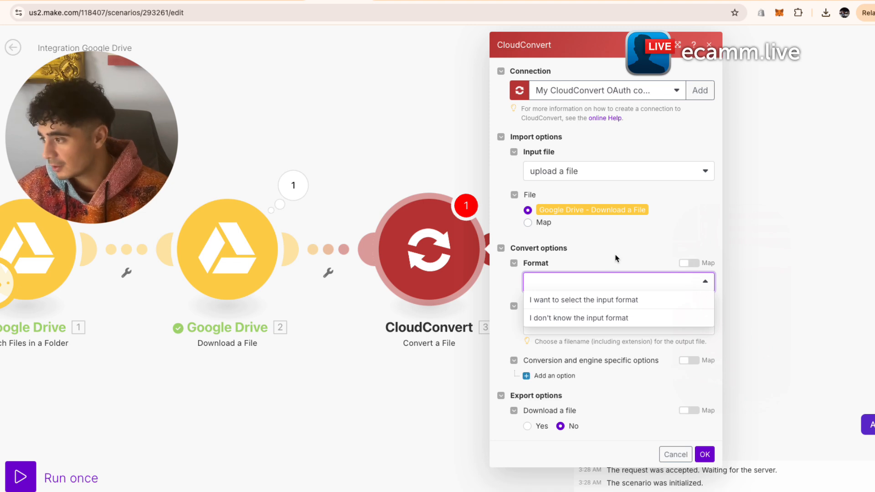
pyautogui.click(606, 317)
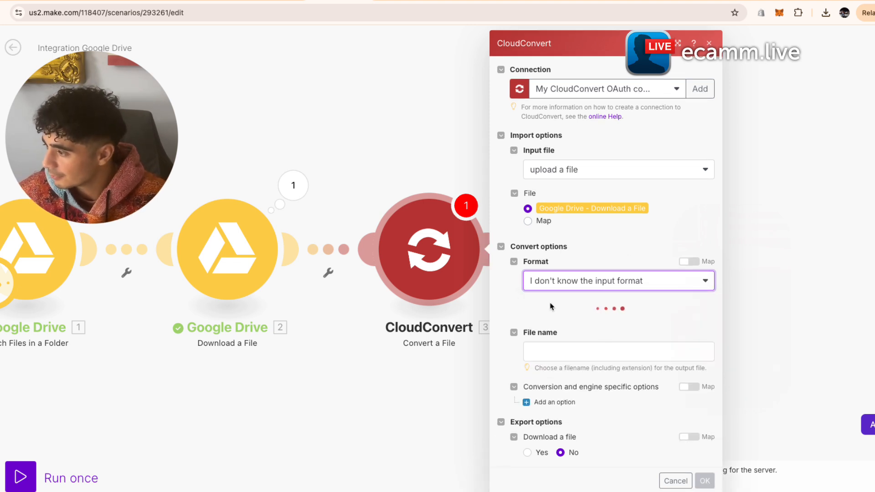
pyautogui.click(644, 322)
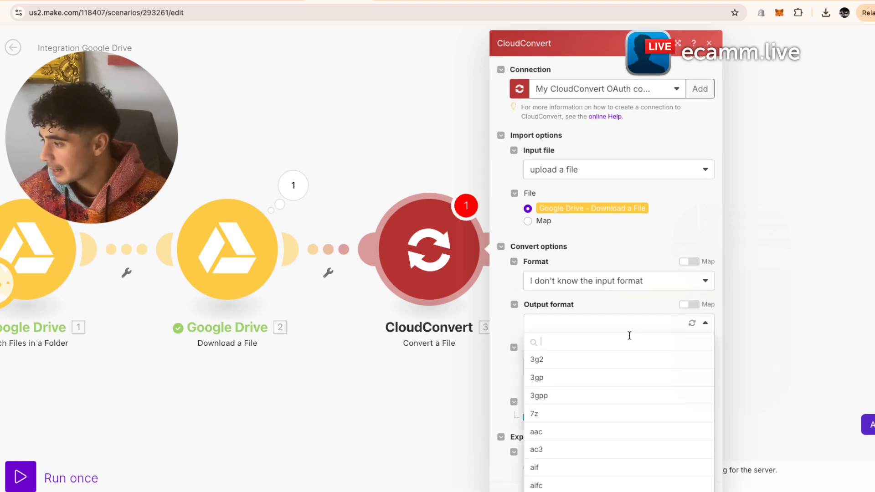
pyautogui.write('mp3')
pyautogui.click(601, 359)
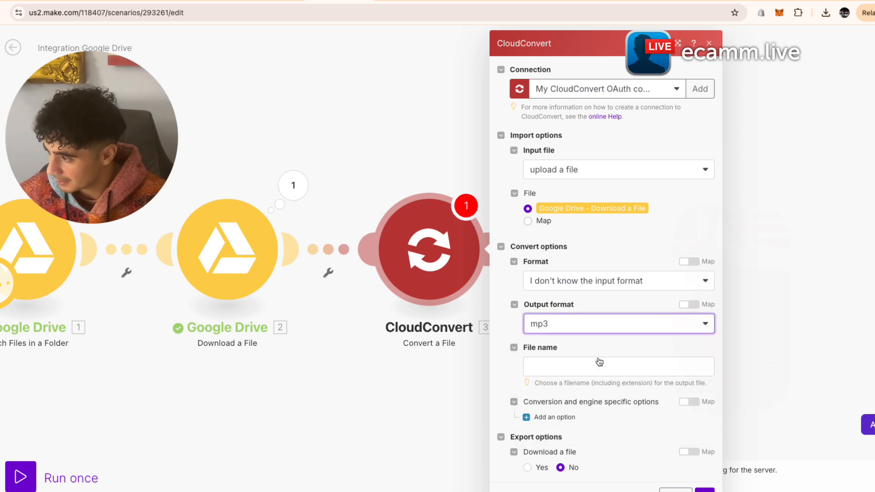
# - Name the output file after the original Name with .mp3, enable Download, and save
pyautogui.click(598, 364)
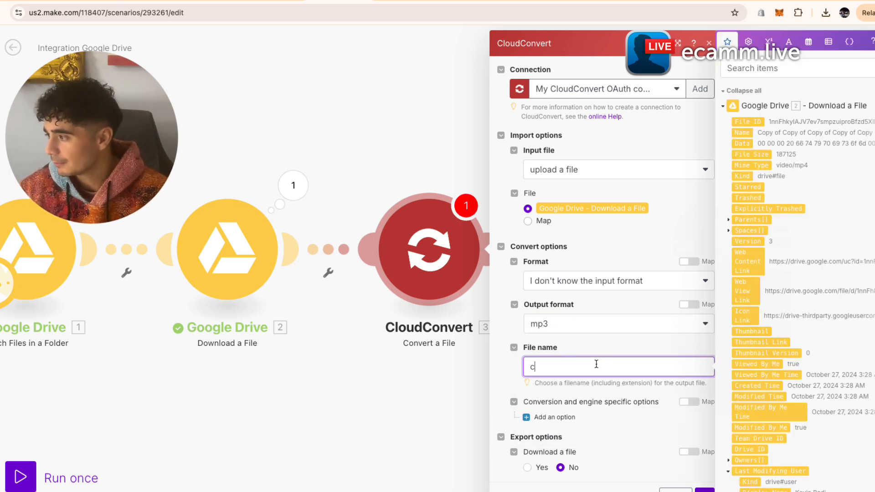
pyautogui.scroll(-5, 801, 254)
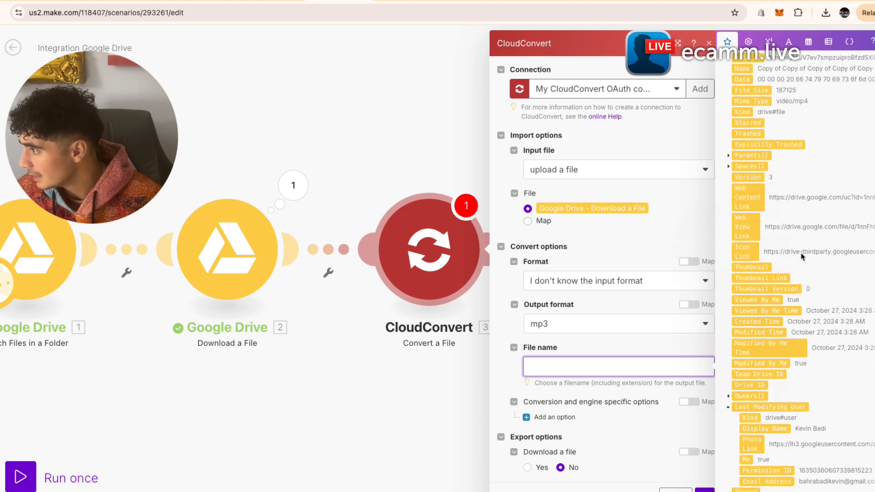
pyautogui.scroll(5, 801, 255)
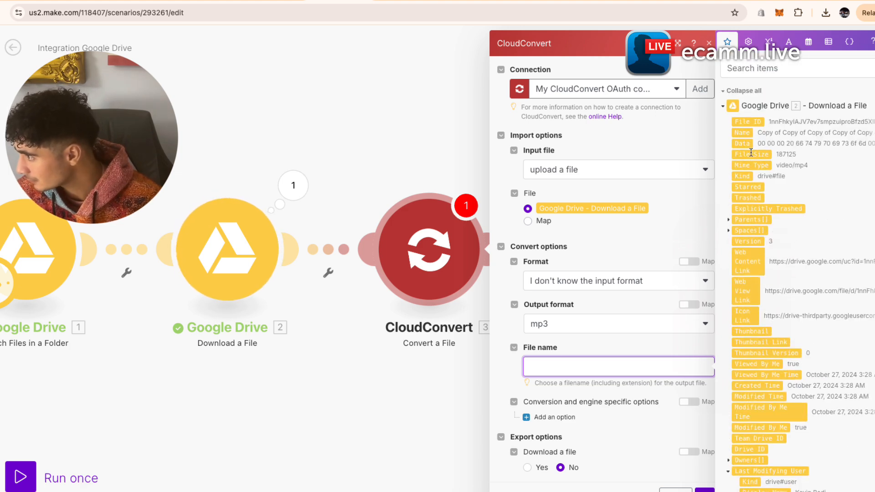
pyautogui.click(747, 135)
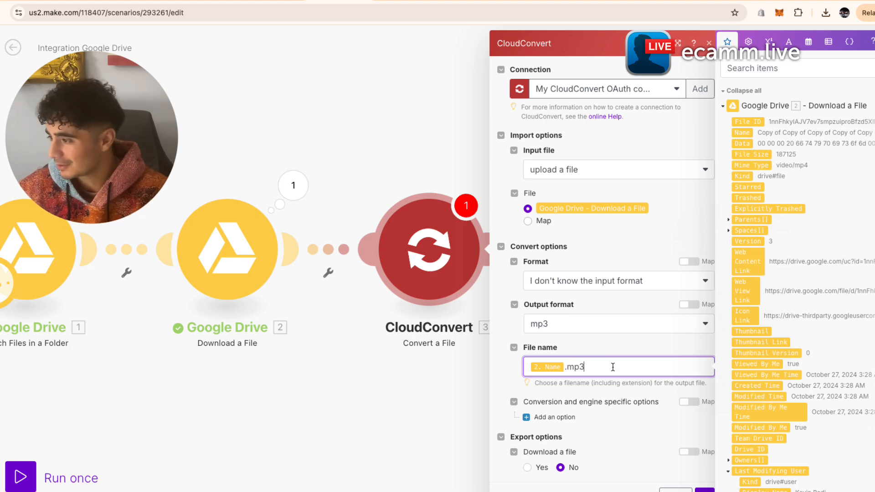
pyautogui.click(627, 353)
pyautogui.click(529, 470)
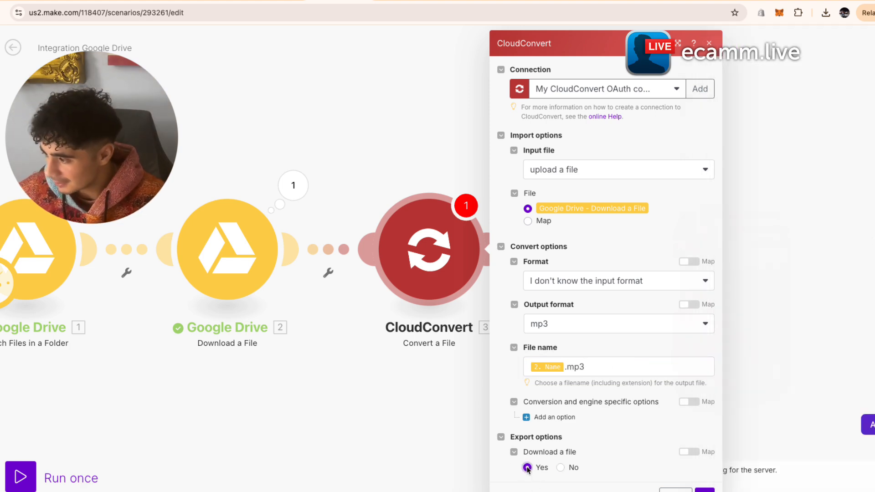
pyautogui.click(699, 491)
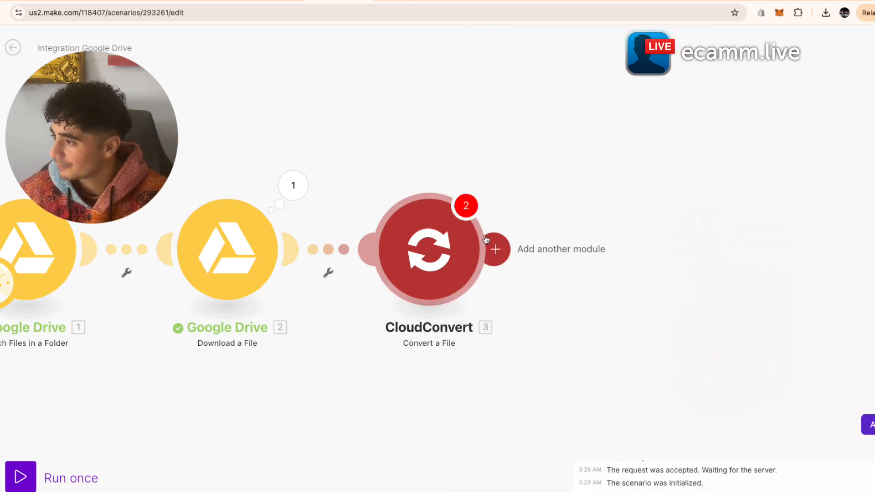
# - Make another copy of the newest video in Drive, then bring the whole scenario into view
pyautogui.click(402, 1)
pyautogui.click(874, 337)
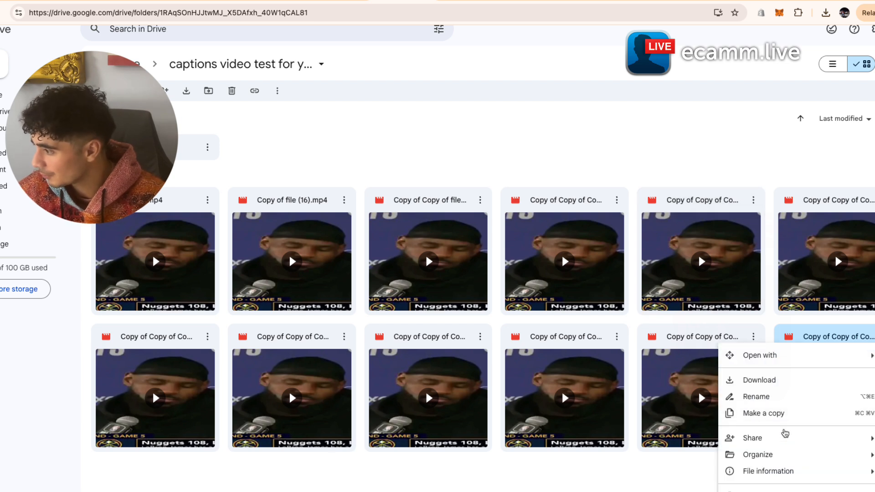
pyautogui.click(775, 420)
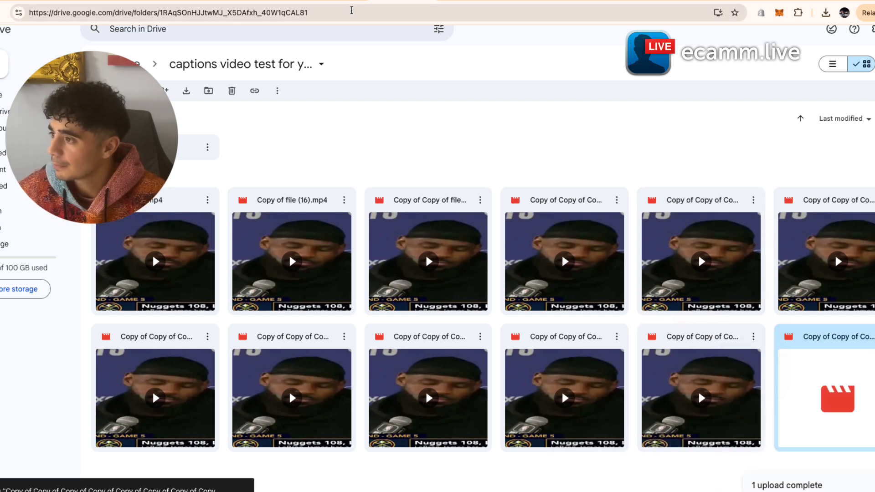
pyautogui.click(350, 1)
pyautogui.scroll(-2, 220, 183)
pyautogui.moveTo(218, 181); pyautogui.dragTo(248, 181)
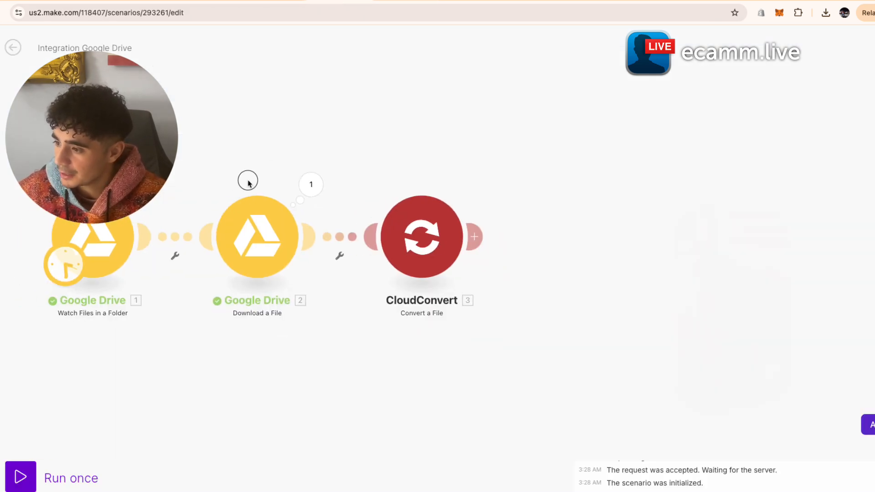
# - Test-run the CloudConvert conversion, then add a Google Drive Upload a File step after it
pyautogui.click(21, 476)
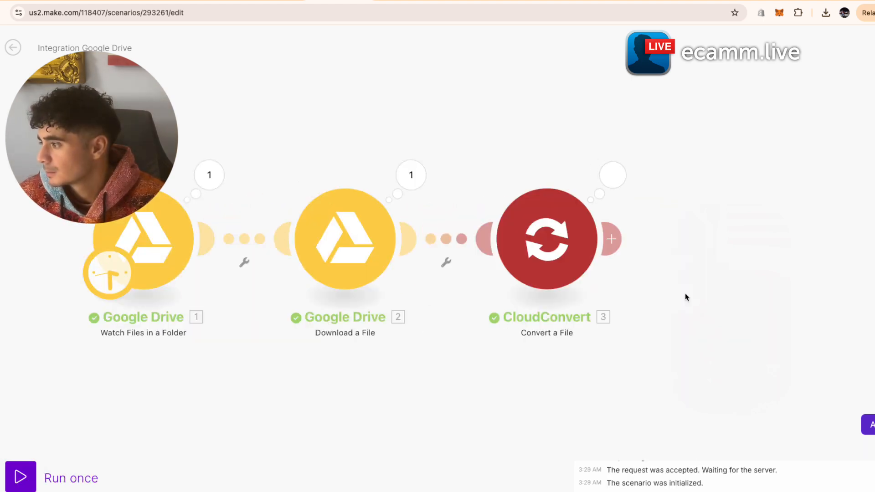
pyautogui.moveTo(658, 146); pyautogui.dragTo(600, 149)
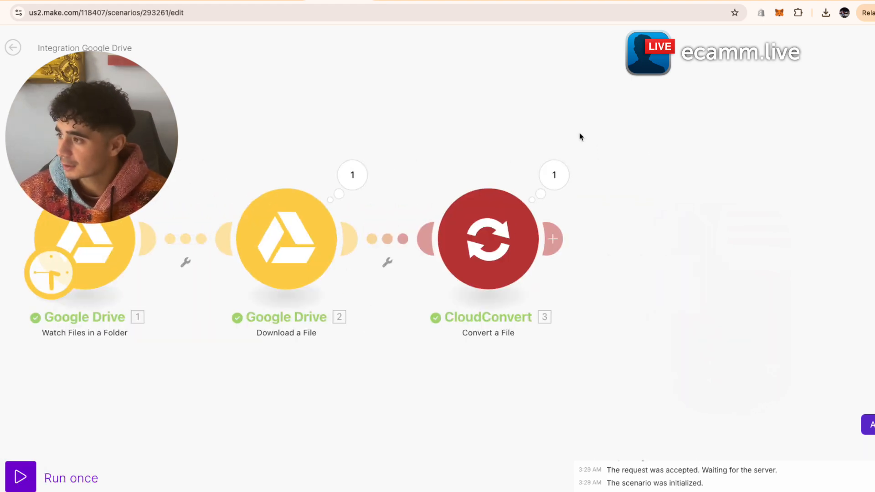
pyautogui.click(553, 238)
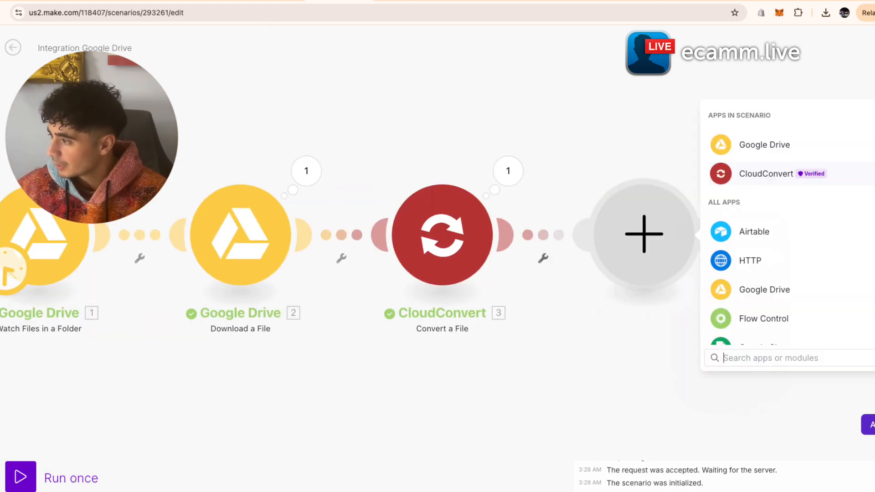
pyautogui.click(830, 149)
pyautogui.scroll(-5, 777, 254)
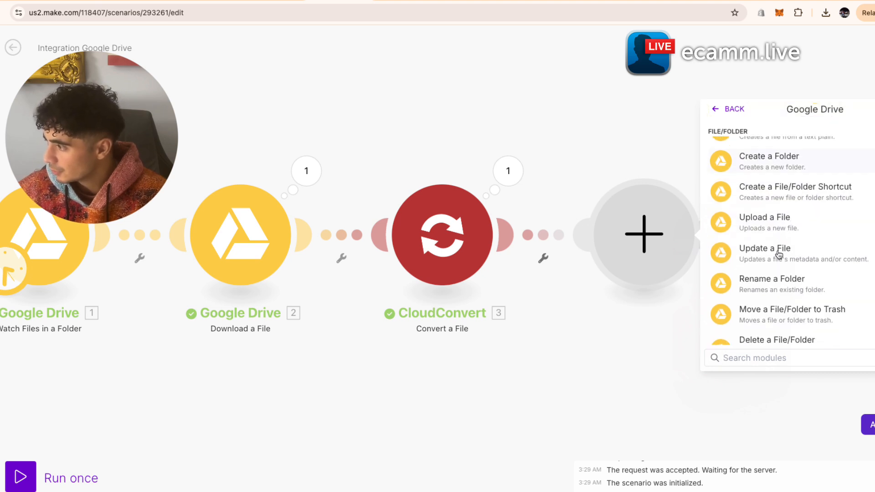
pyautogui.click(821, 228)
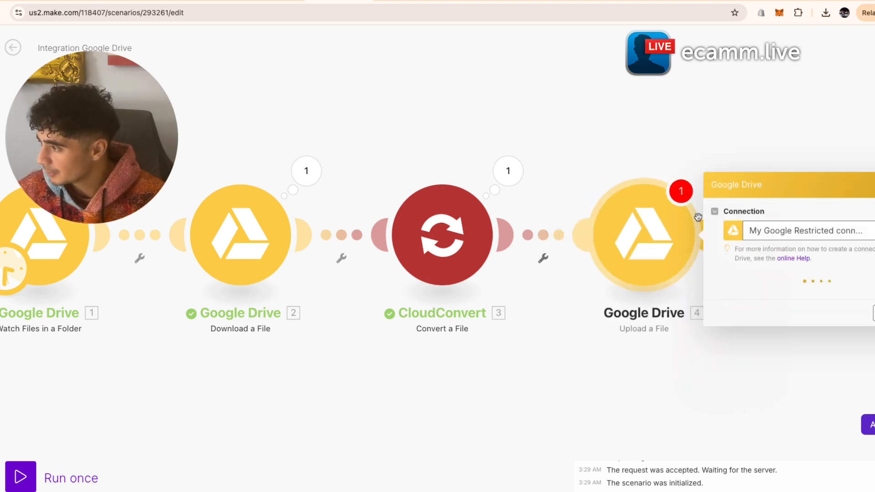
pyautogui.click(583, 268)
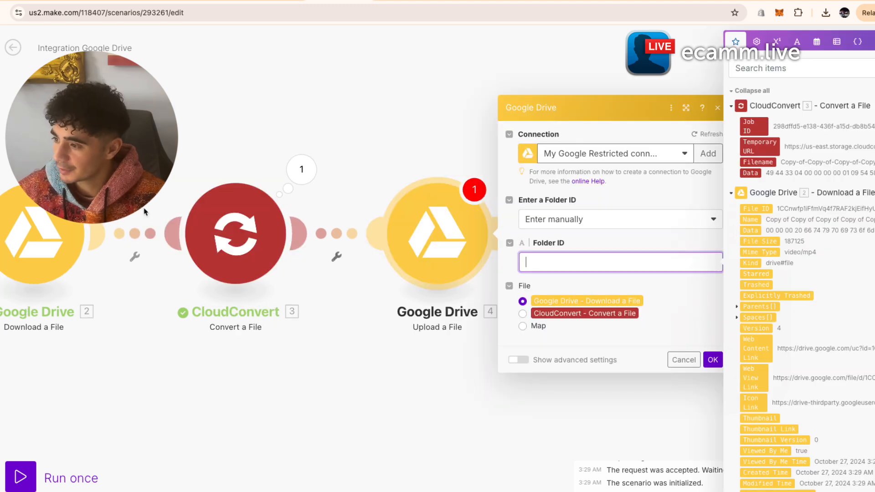
pyautogui.click(366, 132)
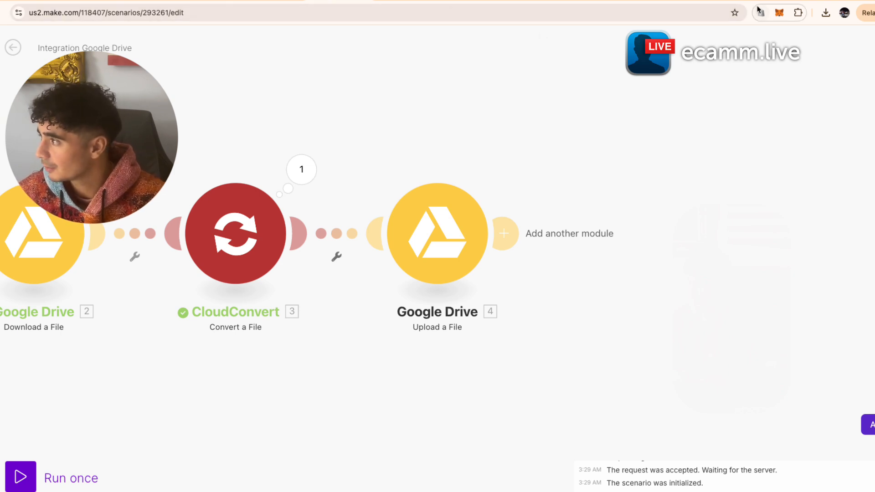
# - Copy the seperated audio folder's ID from its Google Drive address bar
pyautogui.click(465, 1)
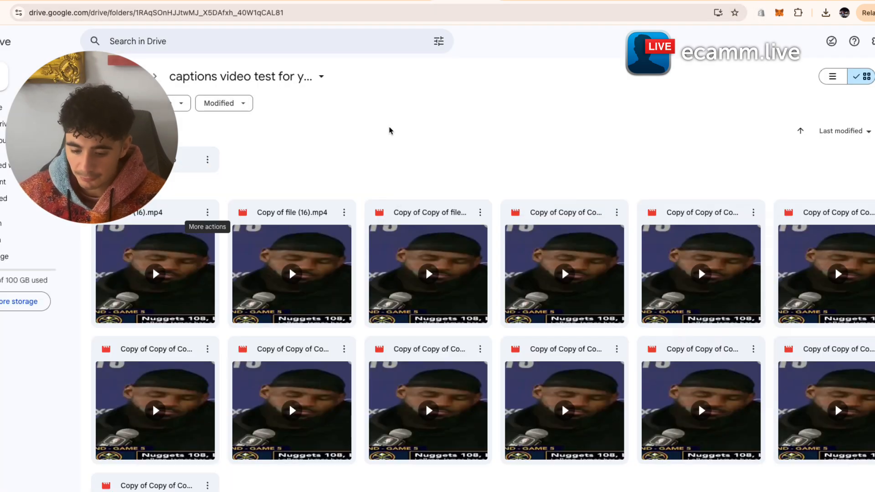
pyautogui.doubleClick(188, 158)
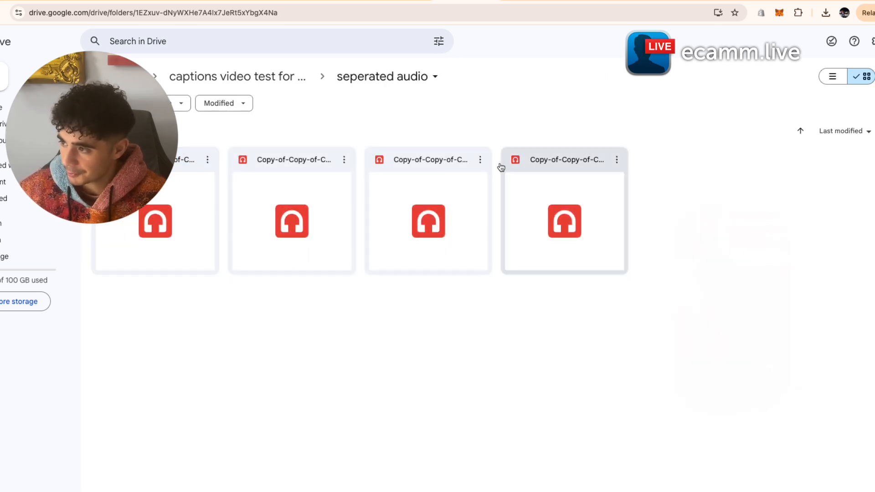
pyautogui.moveTo(137, 13); pyautogui.dragTo(322, 34)
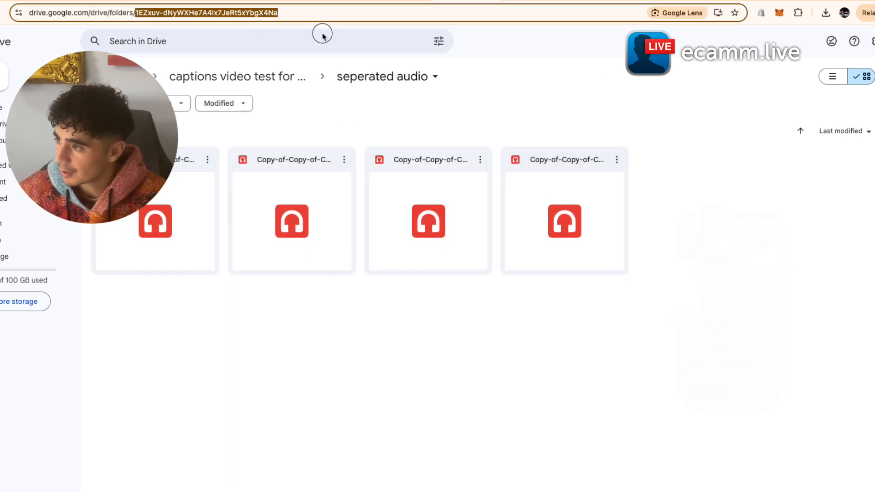
pyautogui.click(340, 2)
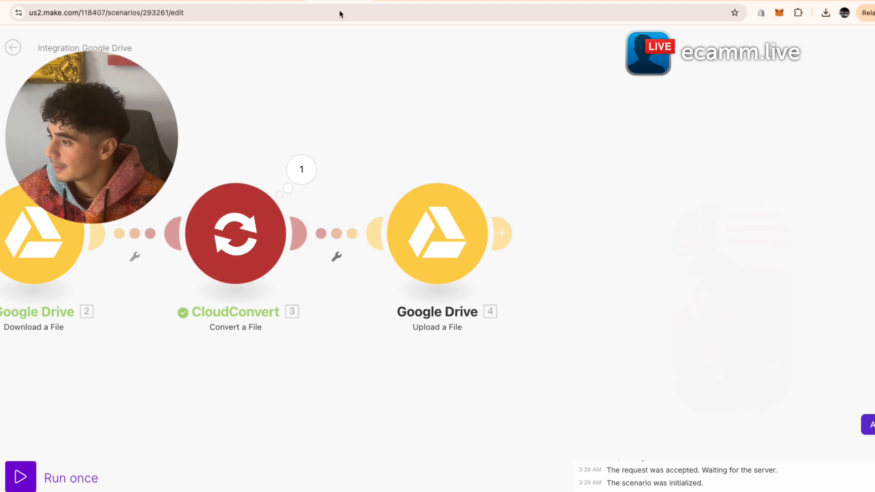
# - Set the upload's destination to the pasted seperated audio folder ID, uploading CloudConvert's converted file
pyautogui.click(426, 246)
pyautogui.click(617, 262)
pyautogui.press('super+v')
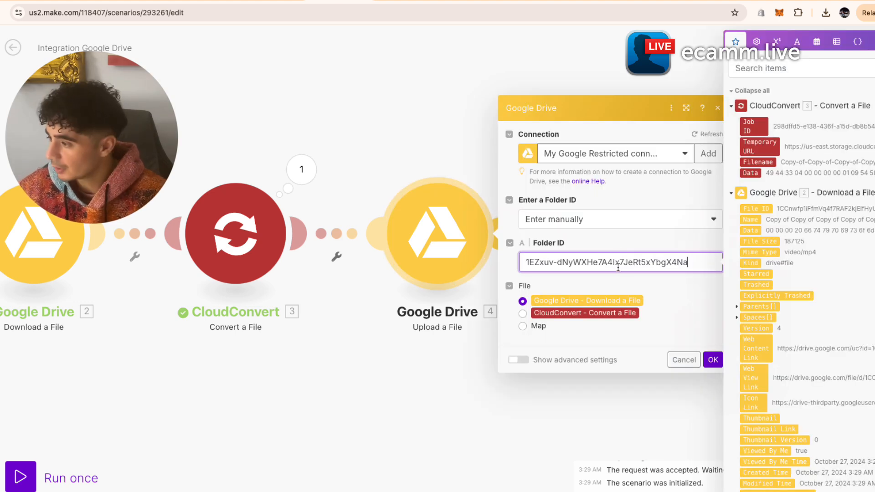
pyautogui.click(662, 279)
pyautogui.click(522, 314)
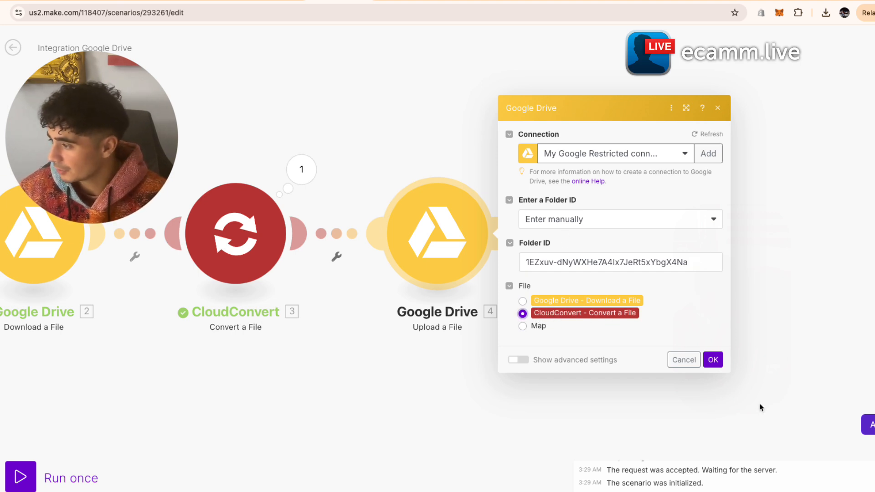
pyautogui.click(713, 359)
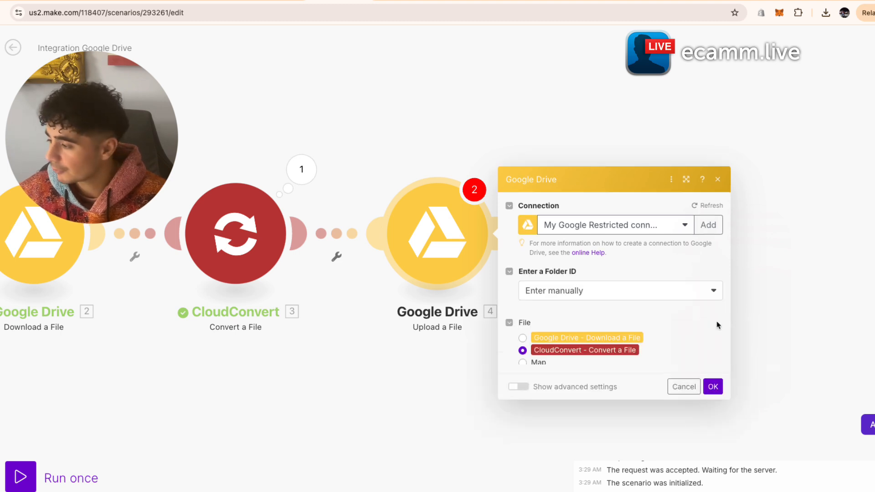
pyautogui.click(715, 367)
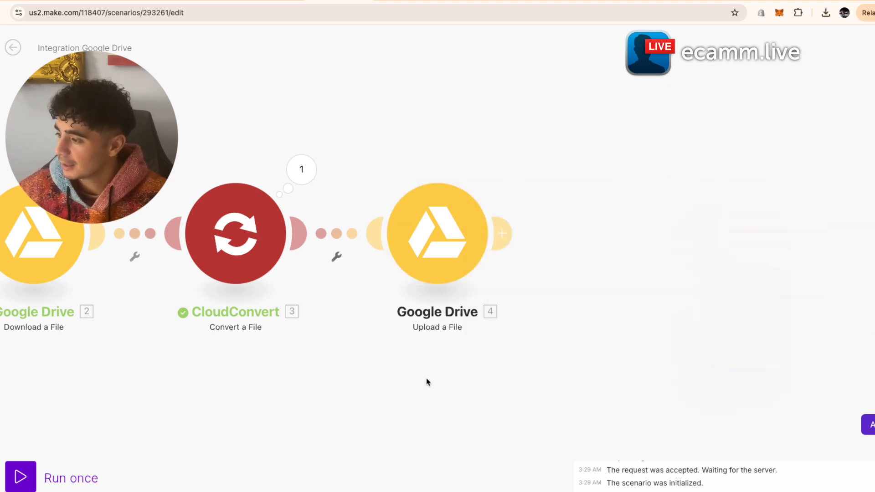
# - Duplicate the last video in the parent Drive video folder to trigger the watch
pyautogui.scroll(-2, 425, 379)
pyautogui.moveTo(425, 377); pyautogui.dragTo(606, 357)
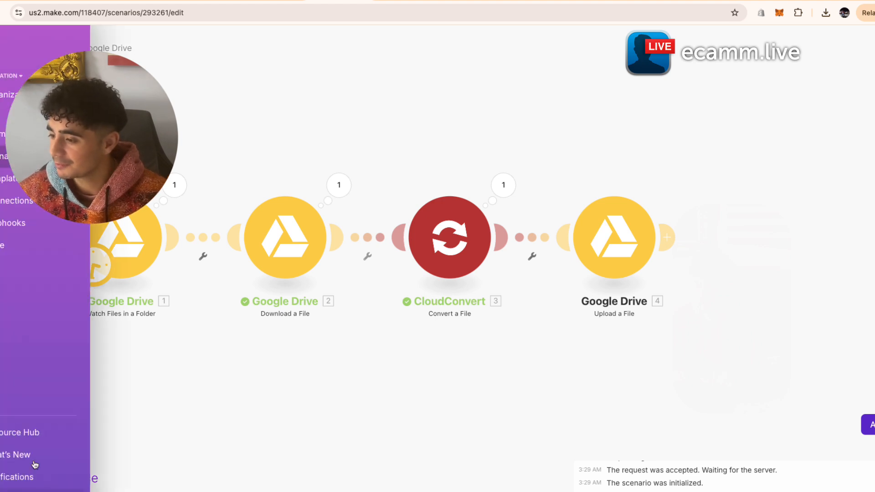
pyautogui.click(474, 1)
pyautogui.click(276, 78)
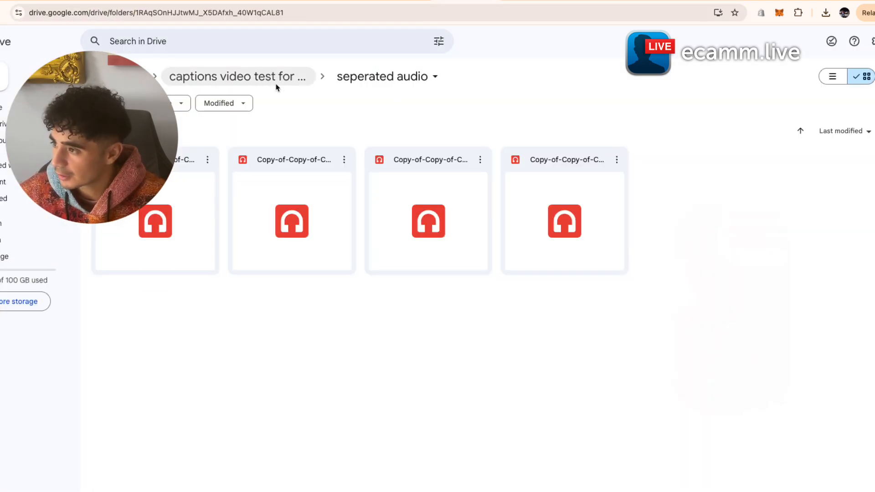
pyautogui.click(874, 349)
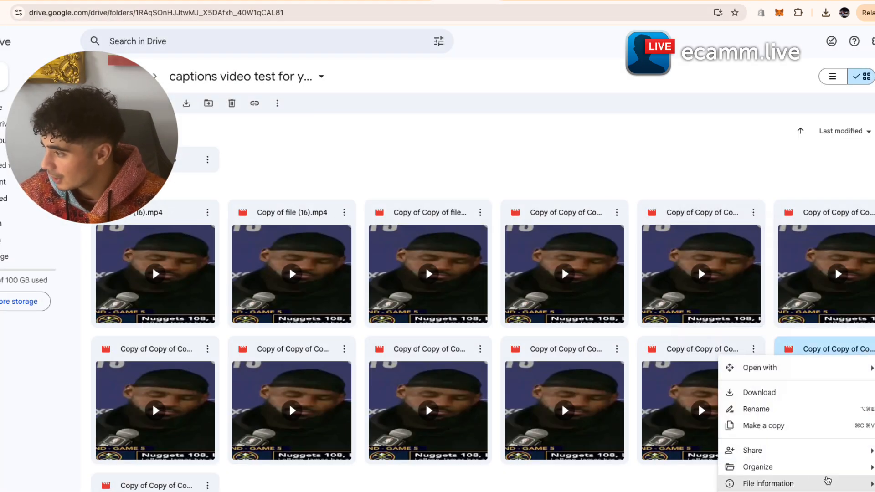
pyautogui.click(787, 429)
pyautogui.click(413, 3)
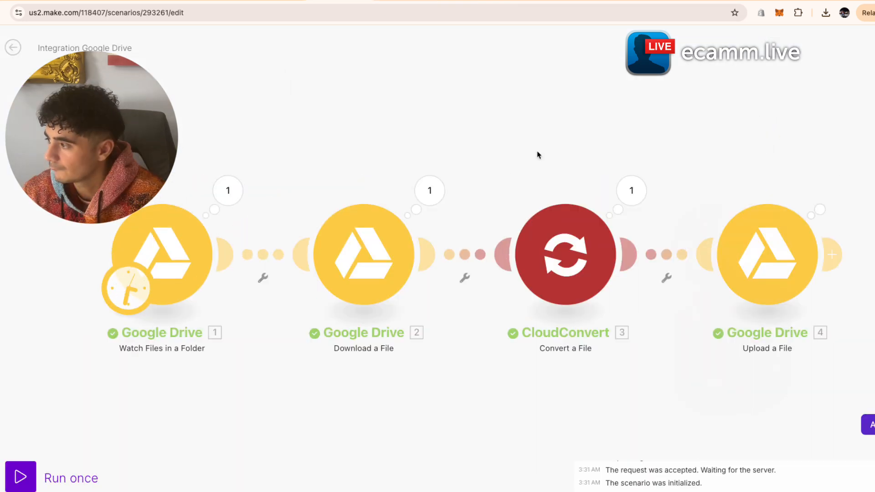
# - Add a JSON2Video Add Automatic Subtitles to a Video step after the upload
pyautogui.moveTo(537, 152); pyautogui.dragTo(378, 152)
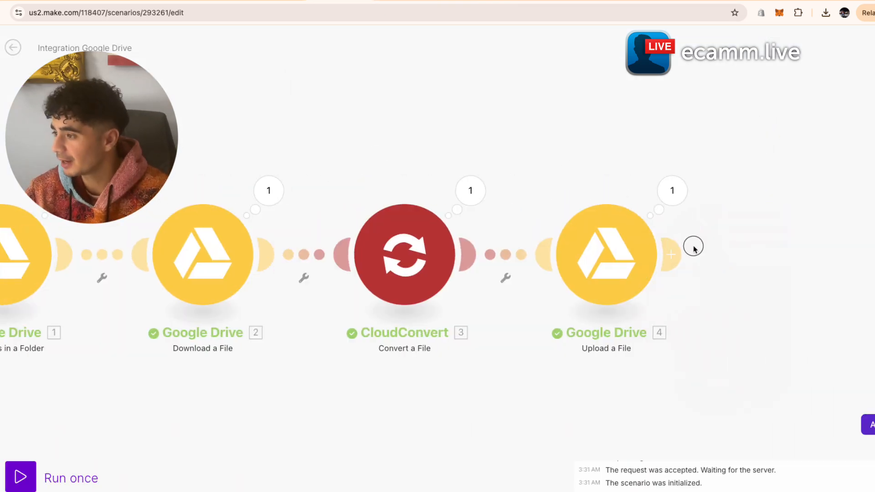
pyautogui.moveTo(693, 246); pyautogui.dragTo(776, 242)
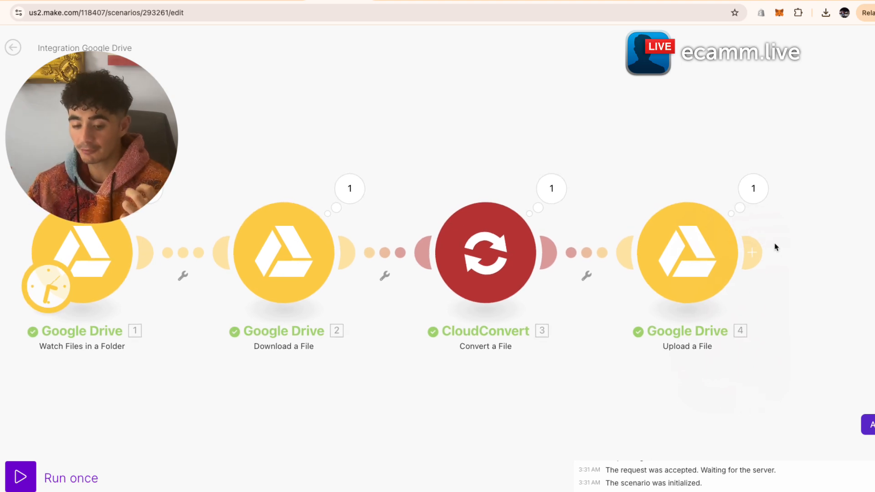
pyautogui.click(757, 252)
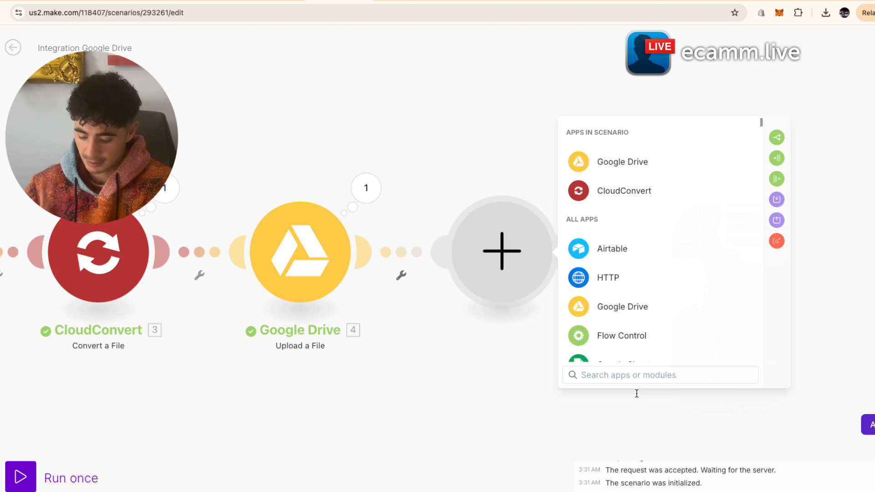
pyautogui.write('json')
pyautogui.click(646, 305)
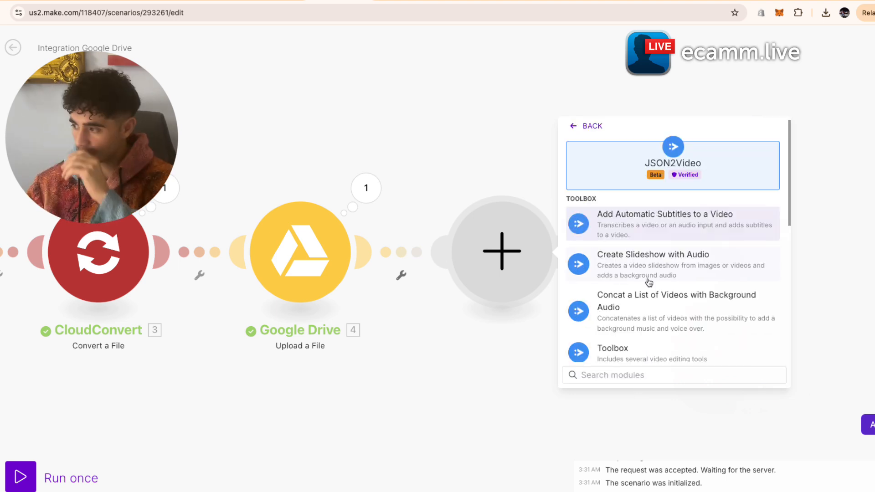
pyautogui.click(652, 232)
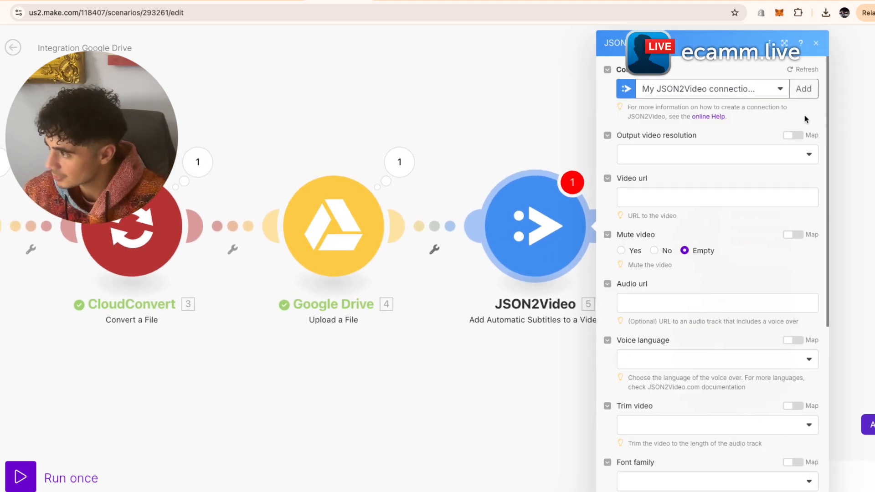
# - Set resolution to 1080×1080 Squared and map the watched file's Web View Link as Video url
pyautogui.click(765, 154)
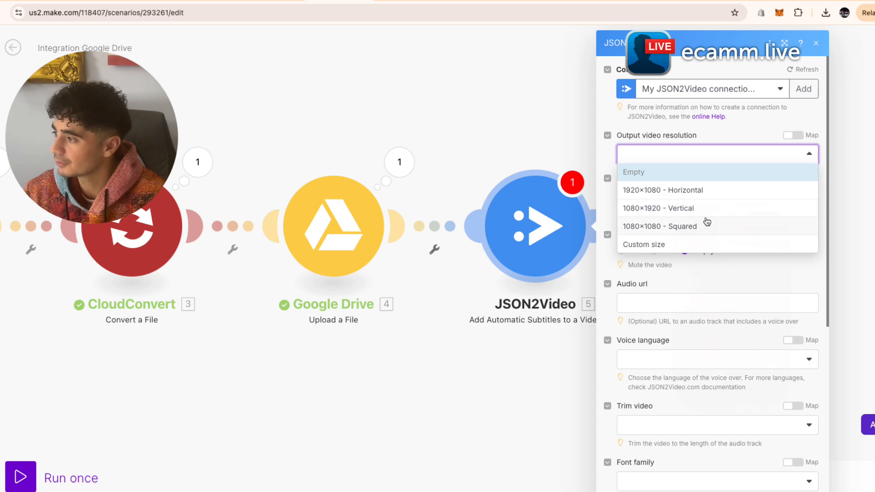
pyautogui.click(703, 235)
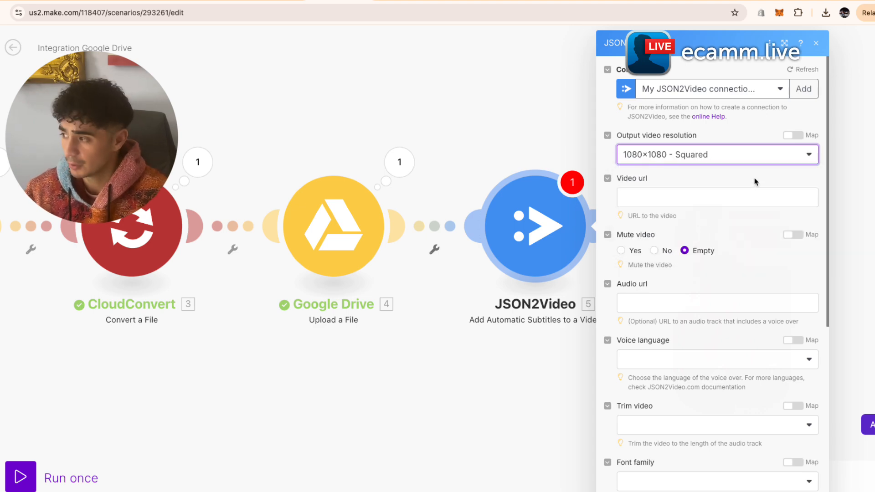
pyautogui.click(711, 205)
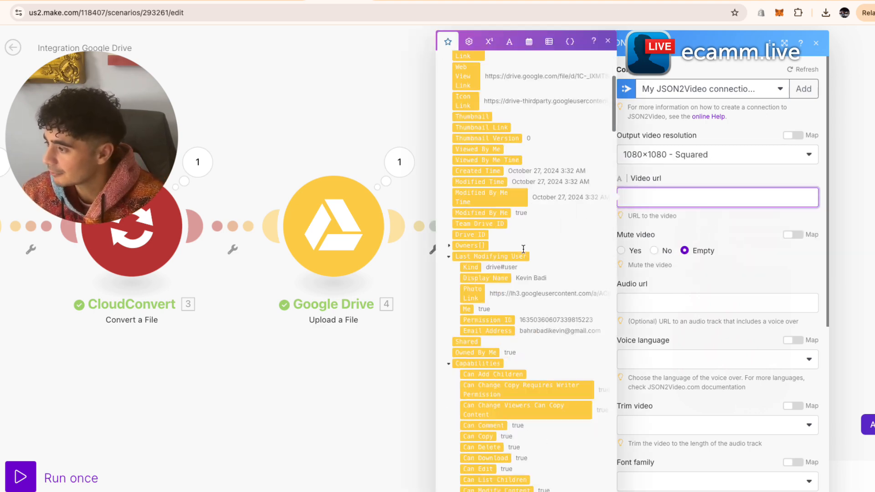
pyautogui.scroll(-10, 592, 290)
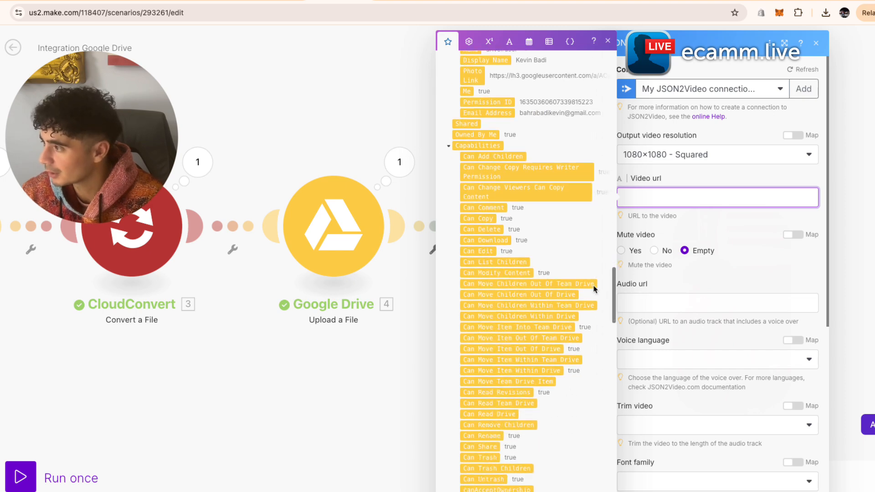
pyautogui.scroll(-10, 563, 273)
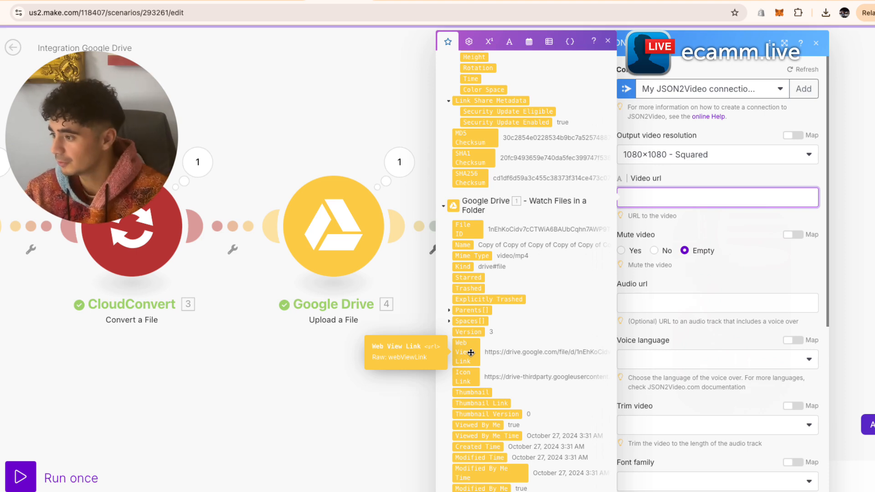
pyautogui.click(470, 352)
pyautogui.click(764, 282)
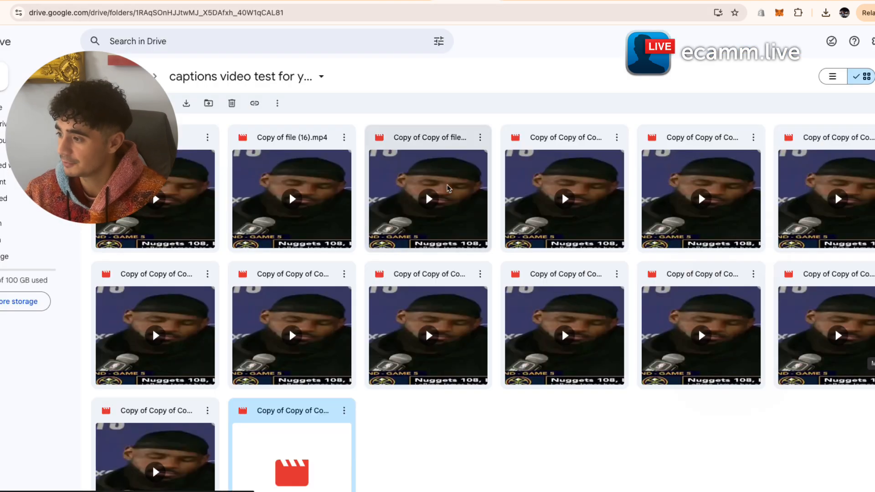
# - Change the new video copy's General access from Restricted to Anyone with the link
pyautogui.click(344, 412)
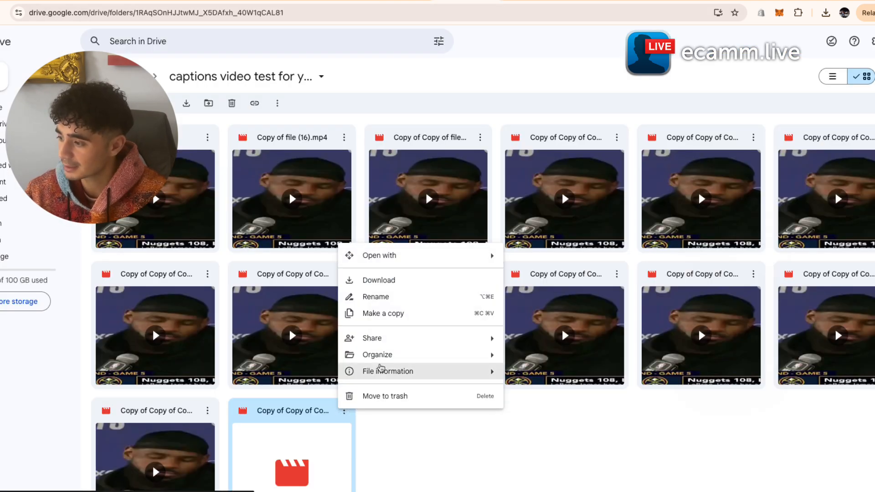
pyautogui.moveTo(490, 338)
pyautogui.click(553, 357)
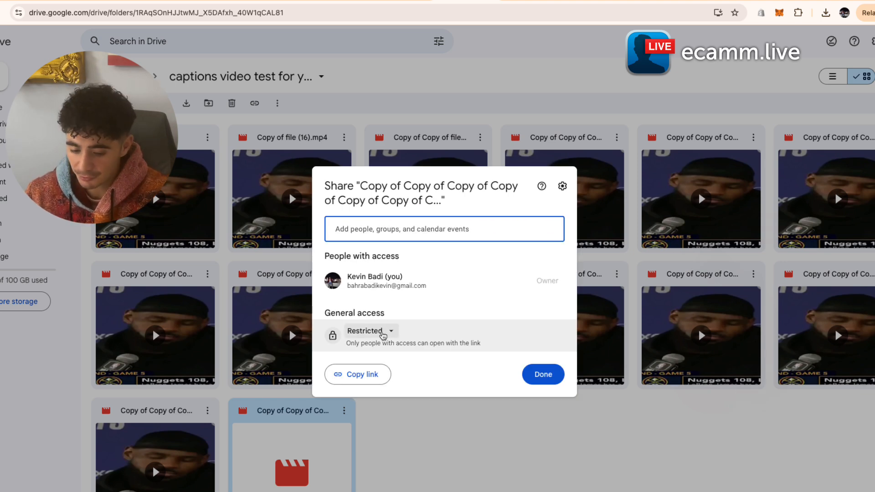
pyautogui.click(383, 332)
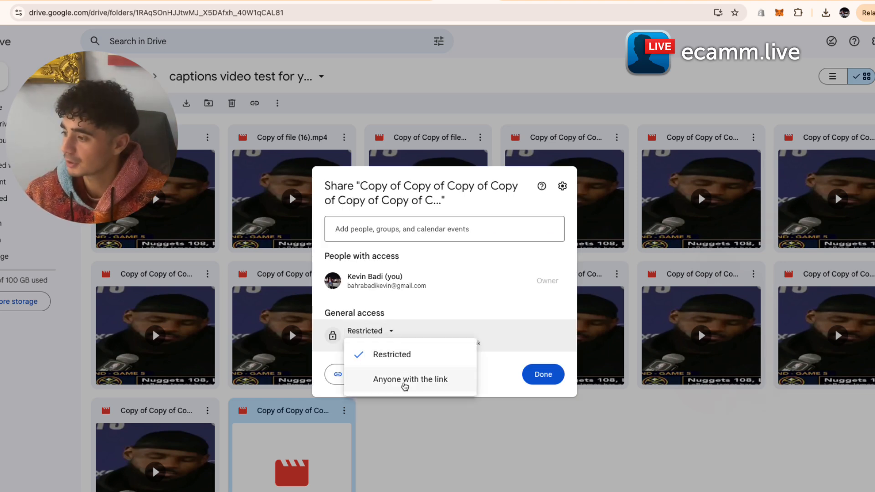
pyautogui.click(404, 386)
pyautogui.click(542, 392)
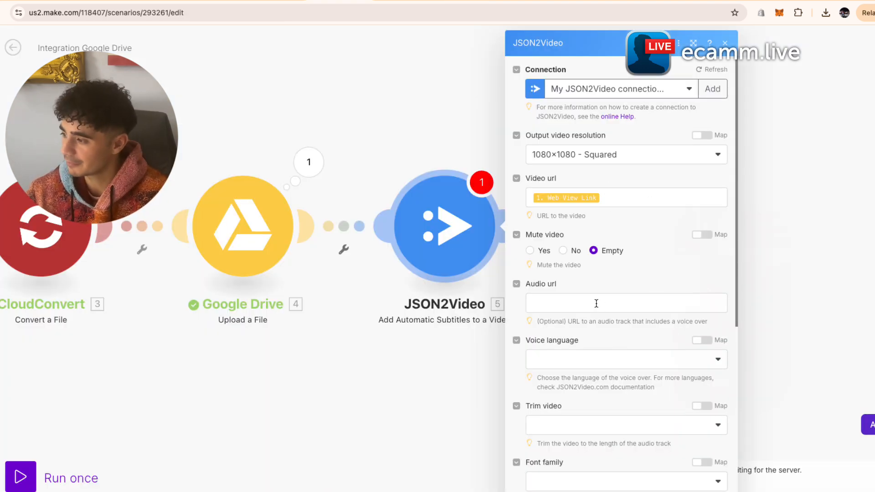
# - Set the JSON2Video subtitle voice language to English
pyautogui.scroll(-5, 596, 303)
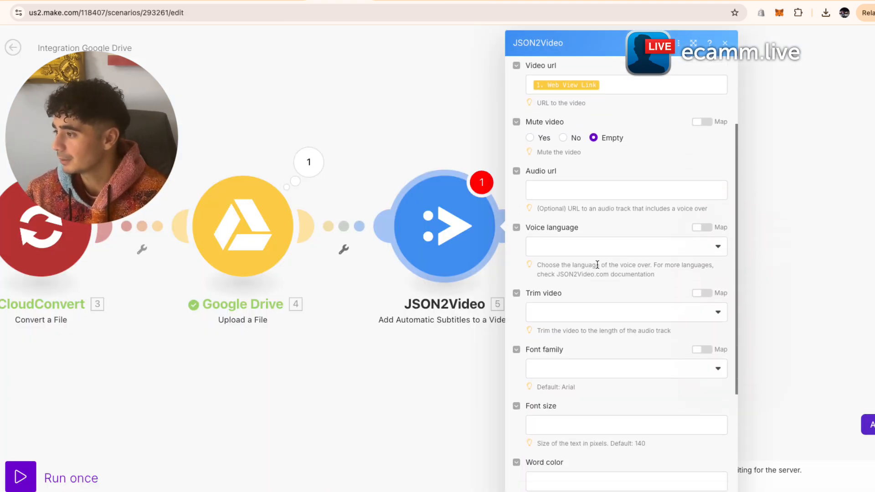
pyautogui.click(598, 249)
pyautogui.click(591, 301)
# - Give the subtitles the Luckiest Guy font at size 75
pyautogui.scroll(-3, 591, 311)
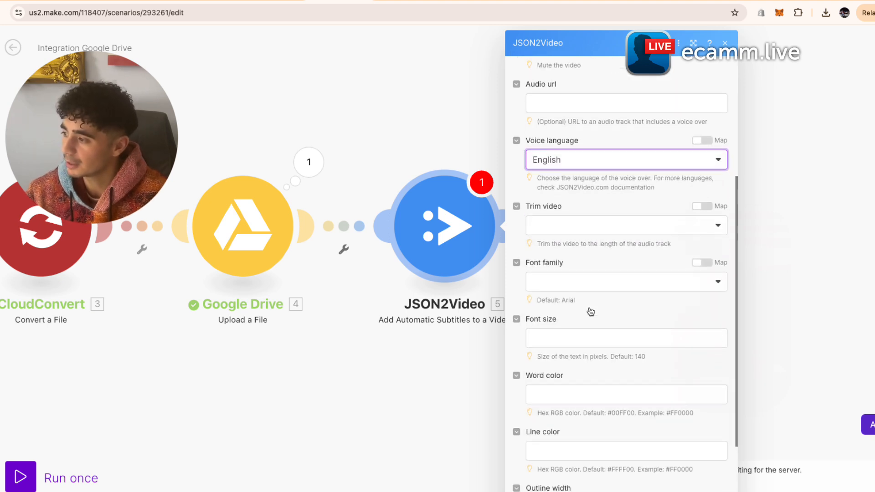
pyautogui.scroll(-3, 597, 319)
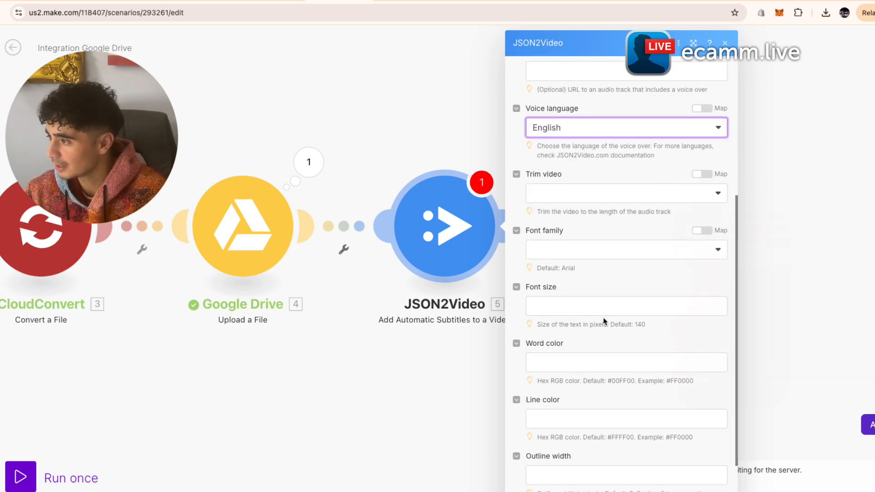
pyautogui.click(622, 226)
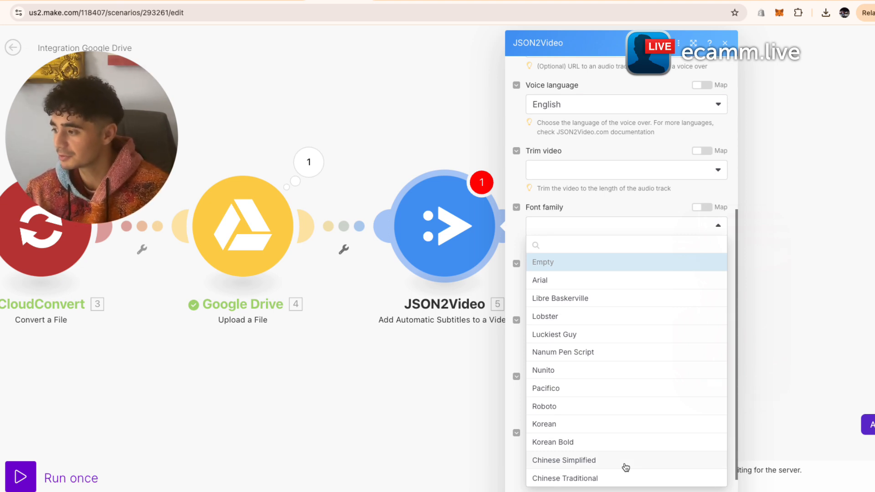
pyautogui.click(591, 337)
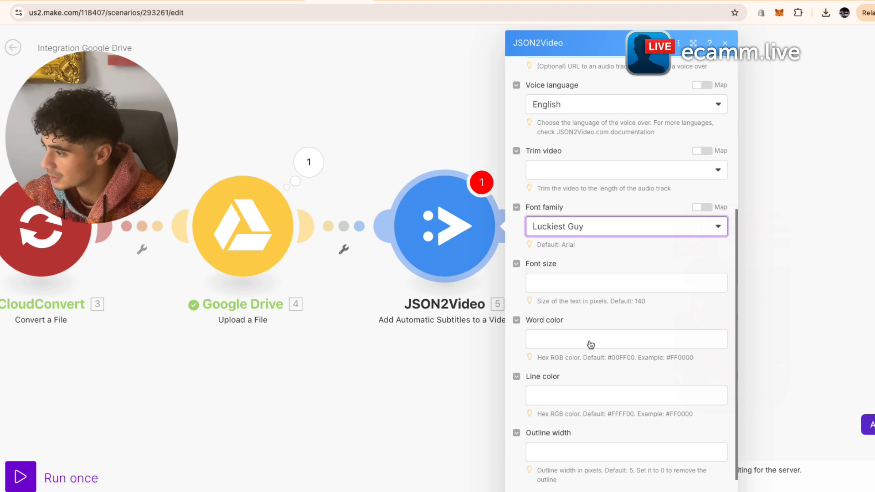
pyautogui.click(618, 283)
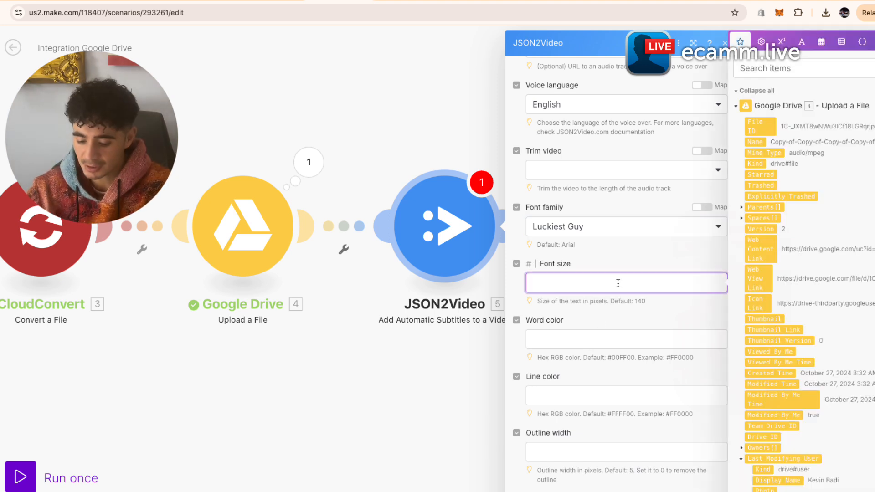
# - Move to the subtitle Word color field and bring up the hex colour search results
pyautogui.click(601, 342)
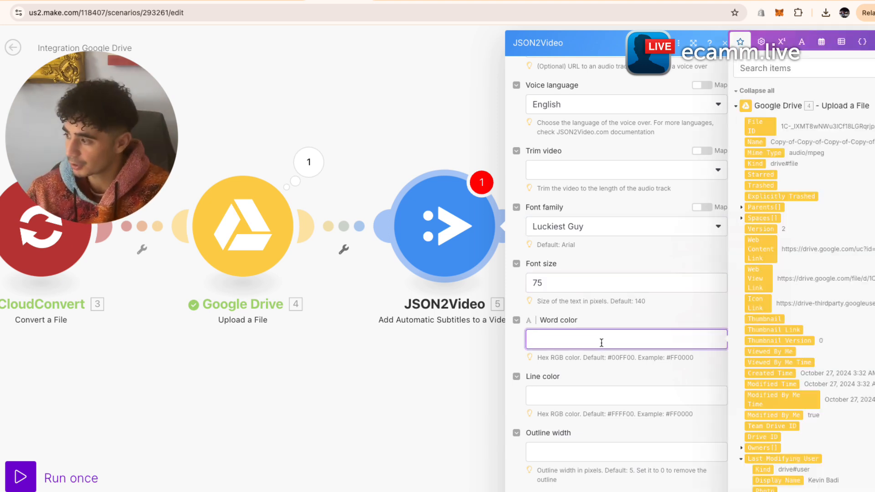
pyautogui.moveTo(538, 360); pyautogui.dragTo(721, 371)
pyautogui.click(721, 371)
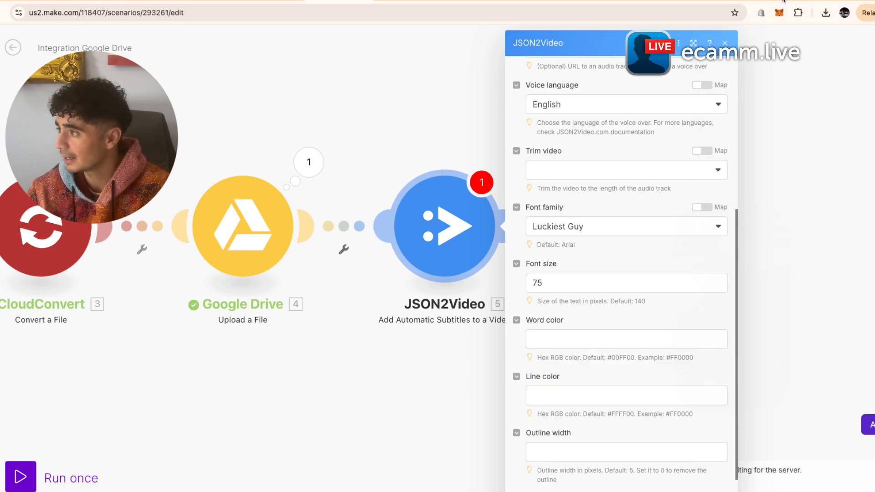
pyautogui.hotkey('ctrl', 'Tab')
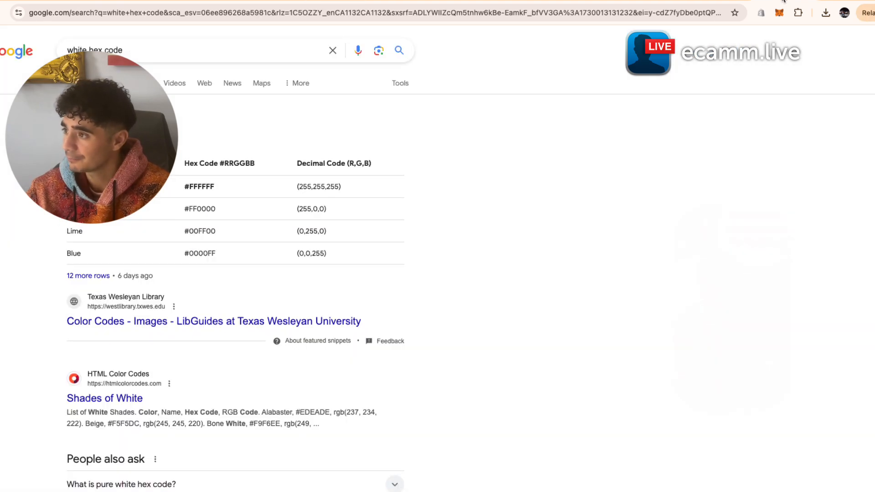
# - Search 'yellow hex' and paste #FFFF00 as the subtitle word colour
pyautogui.click(329, 52)
pyautogui.write('yellow hex')
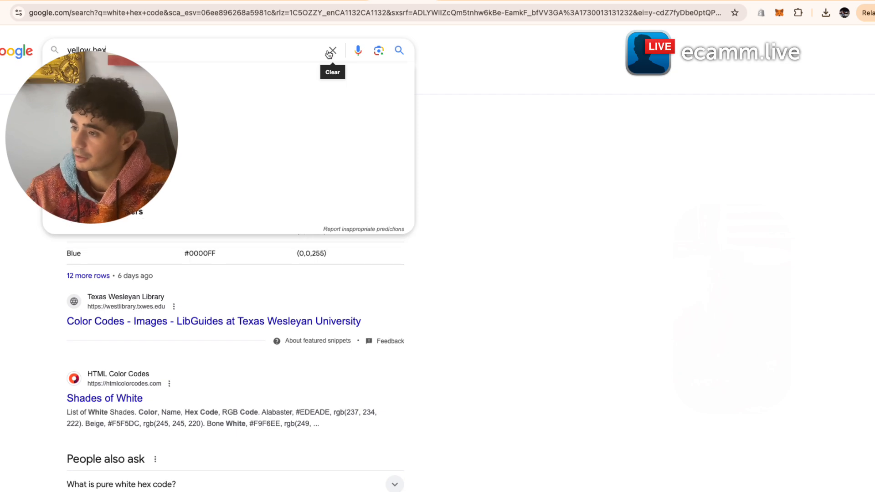
pyautogui.press('Return')
pyautogui.moveTo(269, 180); pyautogui.dragTo(311, 181)
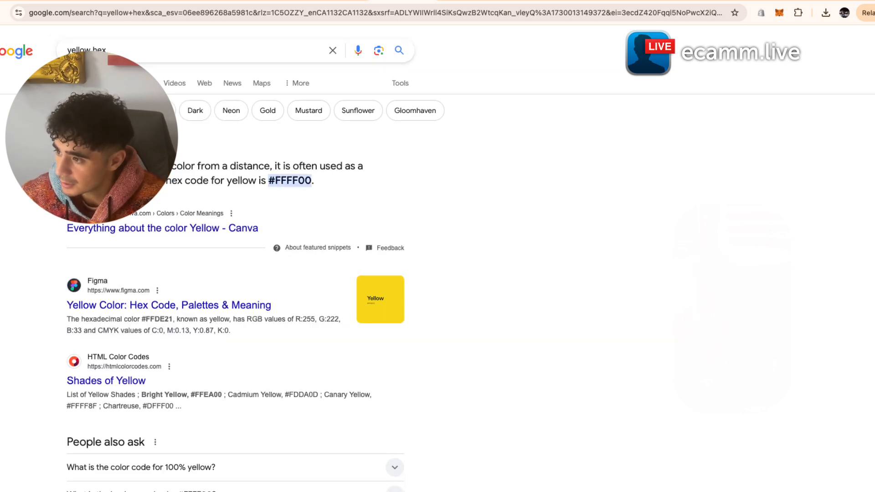
pyautogui.click(329, 1)
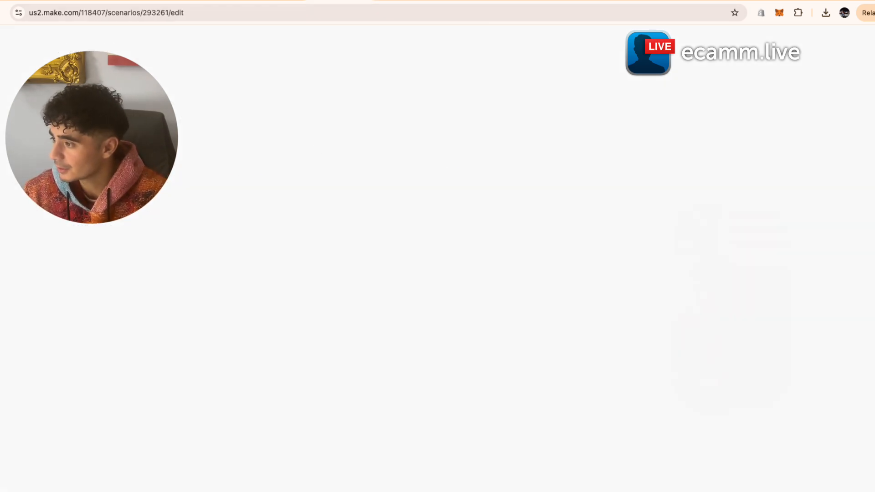
pyautogui.click(604, 344)
pyautogui.press('super+v')
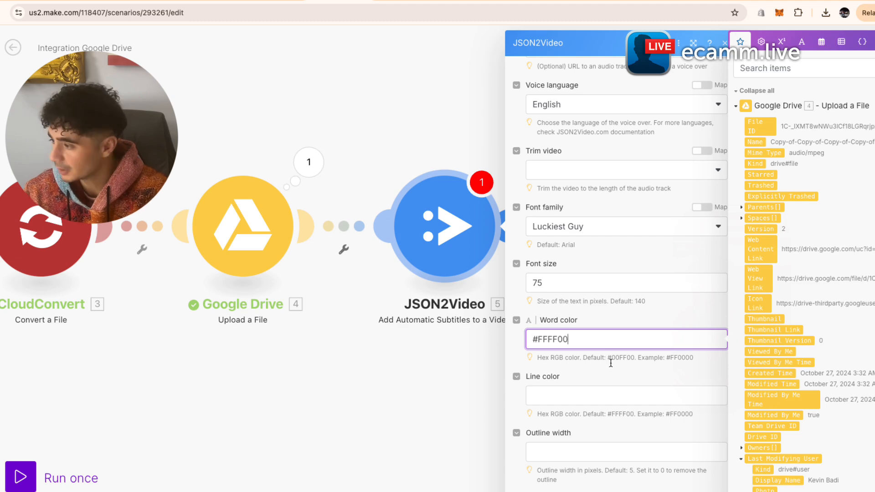
pyautogui.click(614, 396)
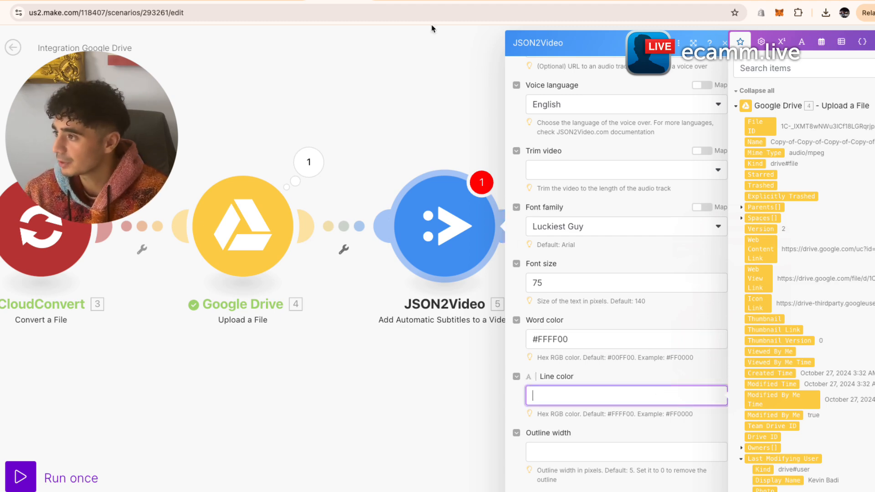
# - Search 'red hex' and paste #FF0000 as the subtitle line colour
pyautogui.click(401, 2)
pyautogui.press('BackSpace')
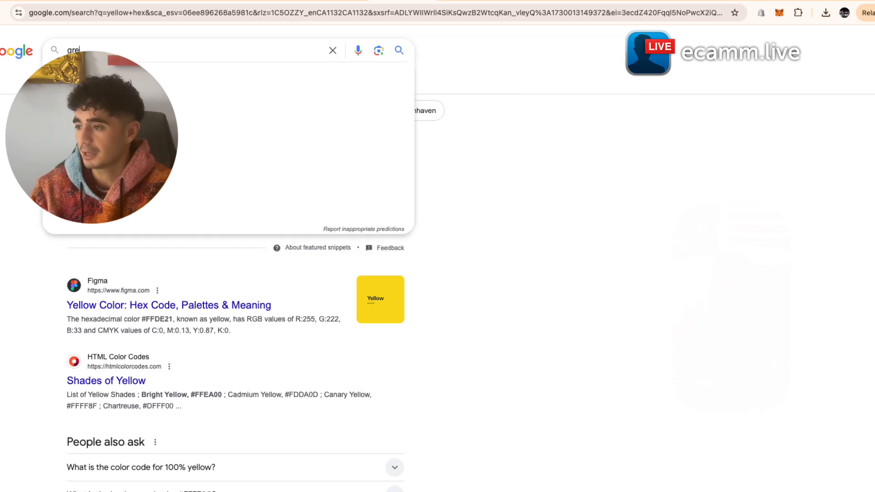
pyautogui.press('BackSpace')
pyautogui.write('red')
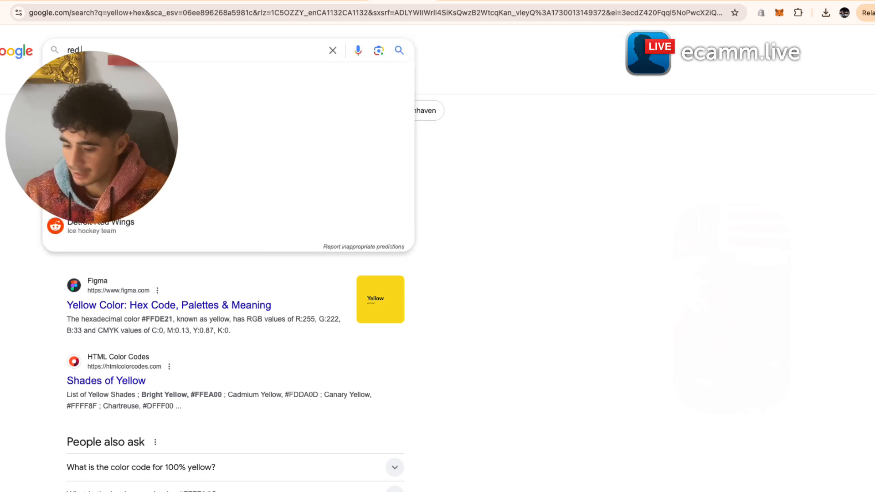
pyautogui.write(' hex')
pyautogui.press('Return')
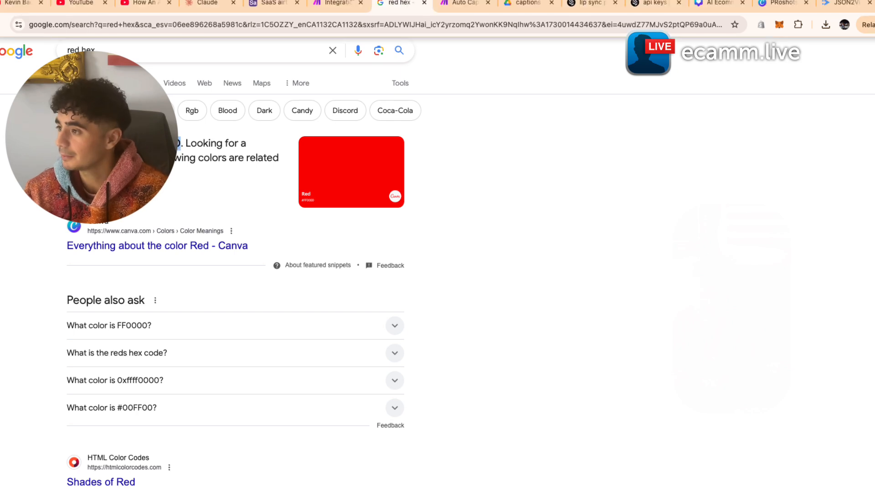
pyautogui.click(324, 4)
pyautogui.write('#FF0000')
pyautogui.click(623, 421)
pyautogui.scroll(-1, 623, 422)
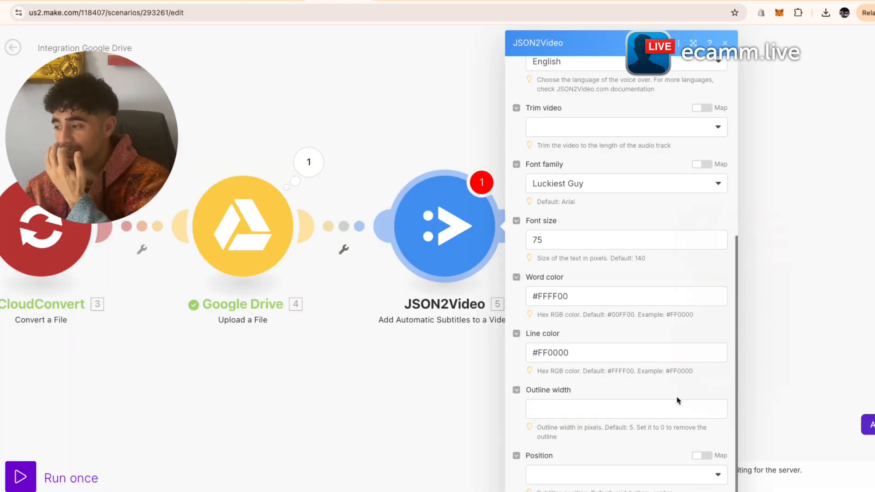
# - Choose center-center as the subtitle Position and confirm the JSON2Video module with OK
pyautogui.click(617, 479)
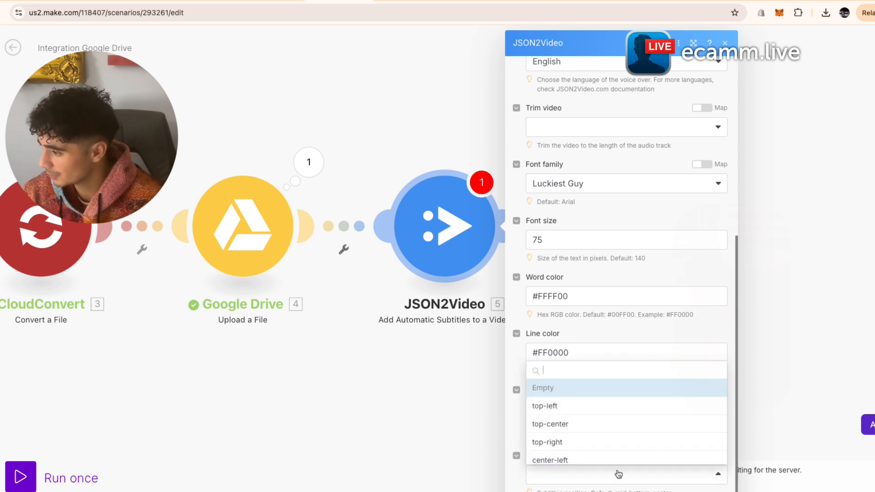
pyautogui.scroll(-2, 611, 449)
pyautogui.click(613, 420)
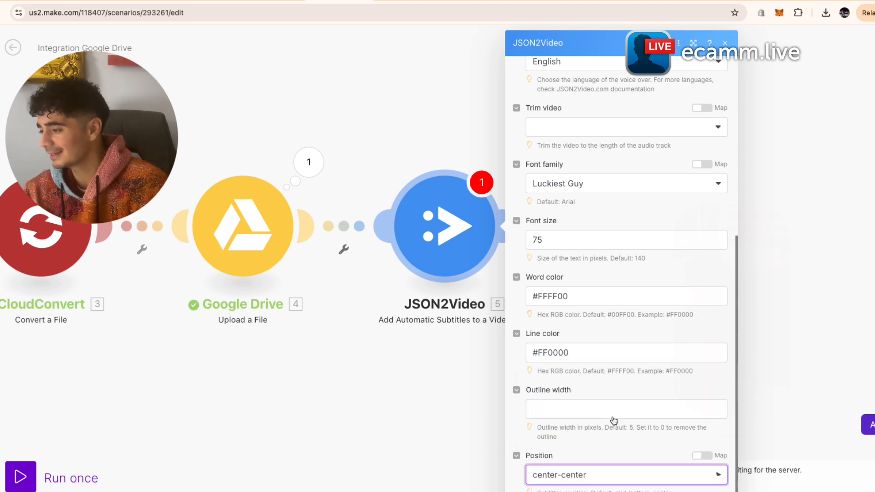
pyautogui.click(714, 491)
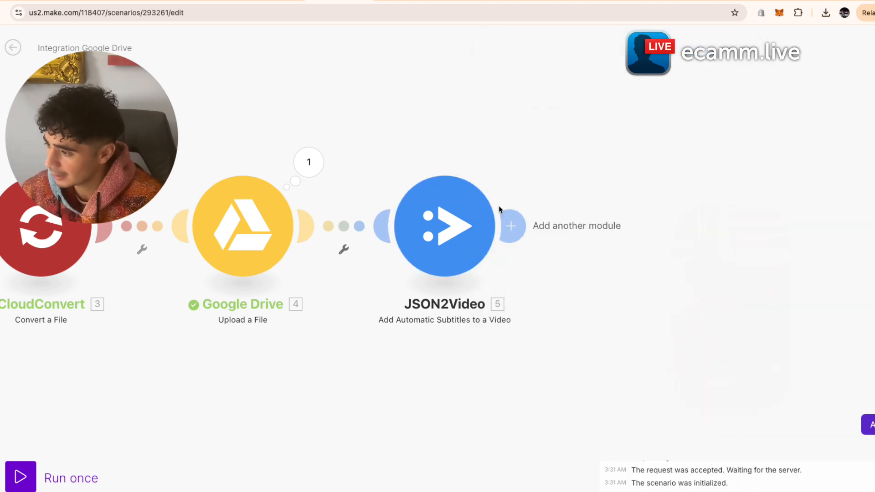
pyautogui.moveTo(525, 318); pyautogui.dragTo(550, 323)
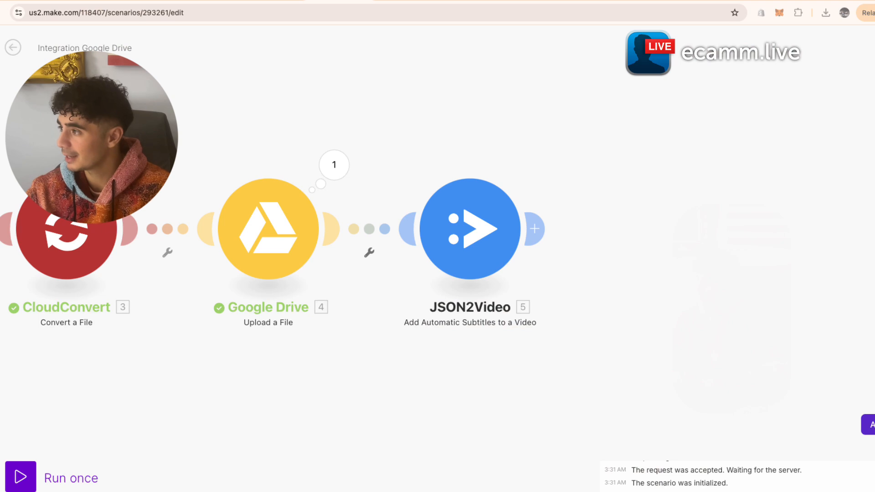
# - Compare the duration and rendering time of finished 1080x1920 jobs in the JSON2Video render logs
pyautogui.click(852, 0)
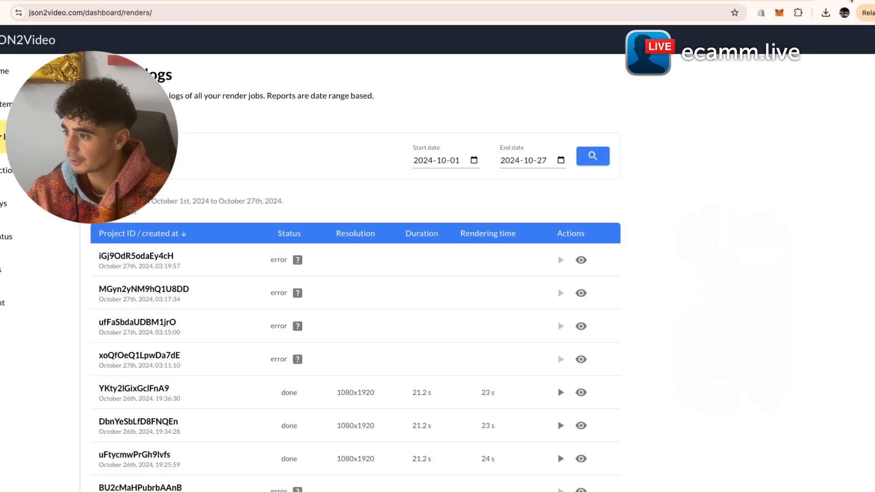
pyautogui.scroll(-3, 375, 377)
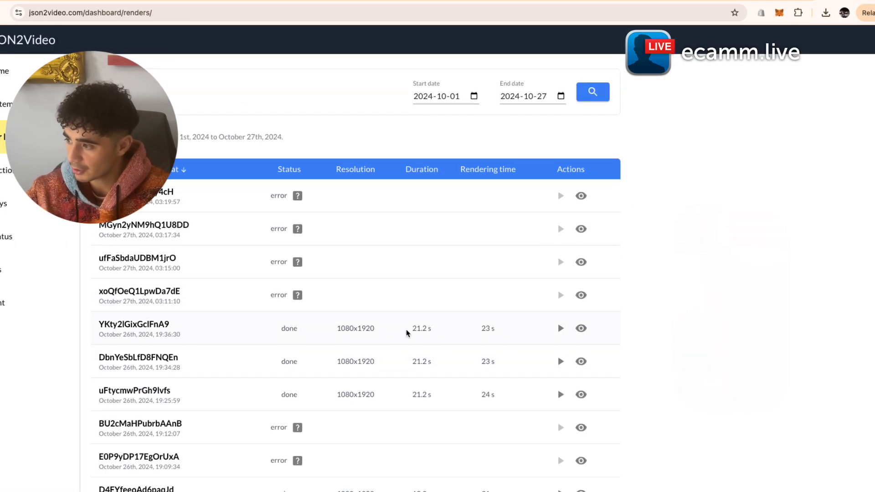
pyautogui.moveTo(406, 331); pyautogui.dragTo(582, 371)
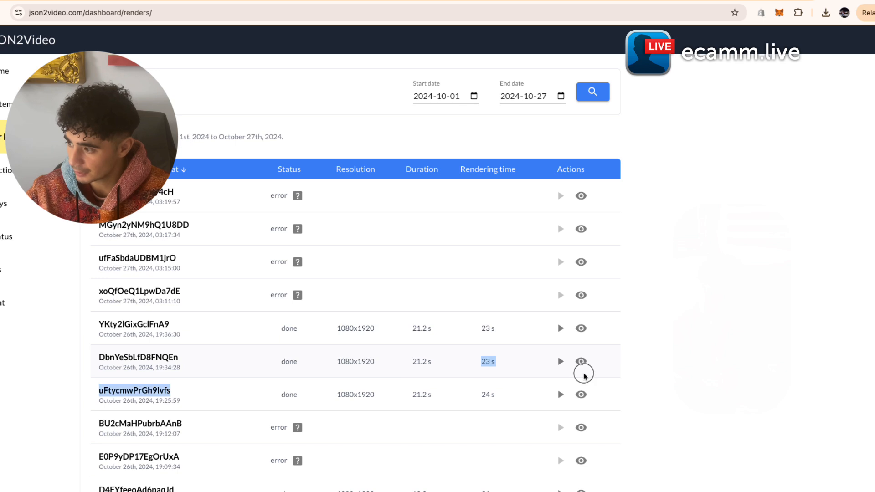
pyautogui.moveTo(430, 362); pyautogui.dragTo(465, 365)
pyautogui.click(458, 372)
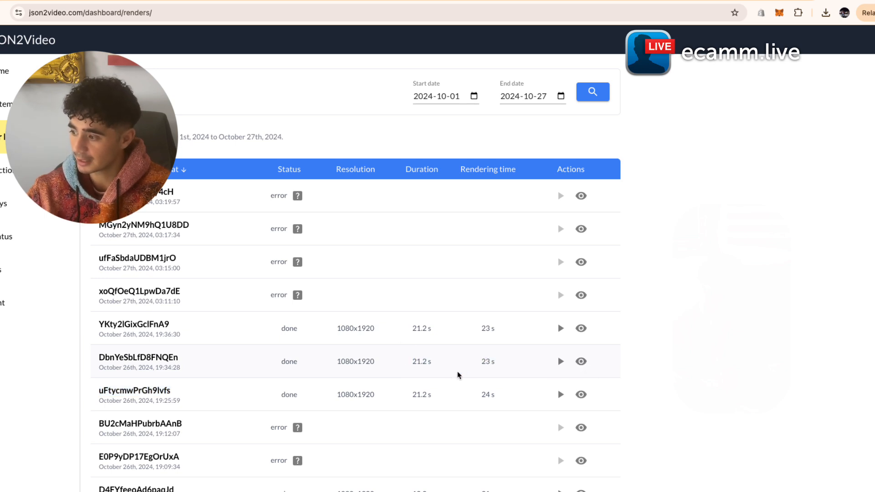
pyautogui.scroll(-1, 444, 380)
pyautogui.moveTo(406, 349); pyautogui.dragTo(500, 349)
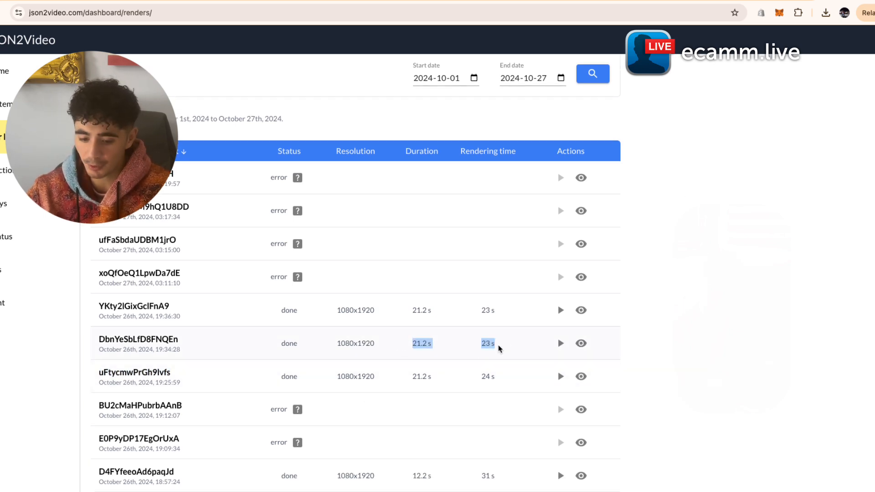
pyautogui.click(472, 348)
pyautogui.click(766, 1)
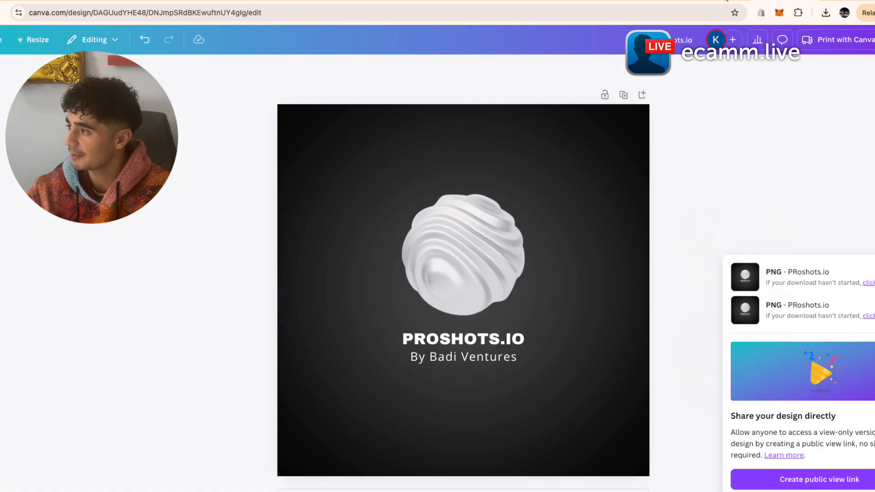
pyautogui.click(712, 1)
# - Add a Tools Sleep module after JSON2Video with a 30-second delay
pyautogui.click(359, 3)
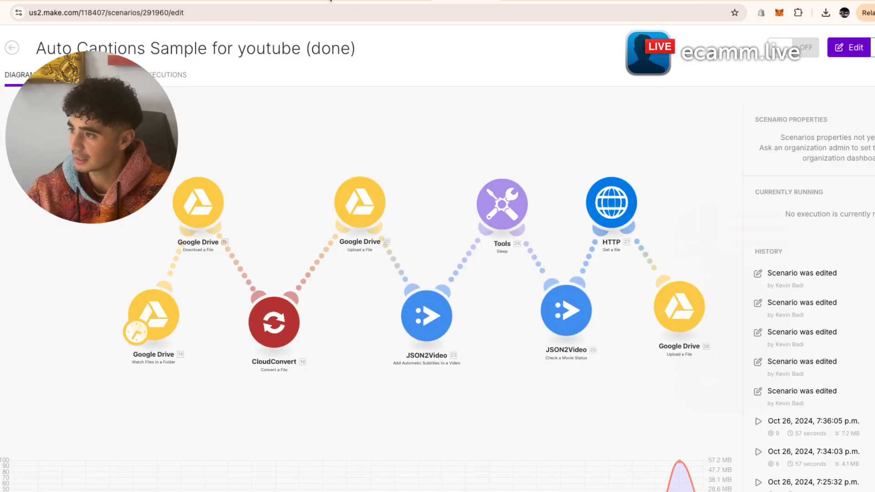
pyautogui.click(331, 1)
pyautogui.click(532, 229)
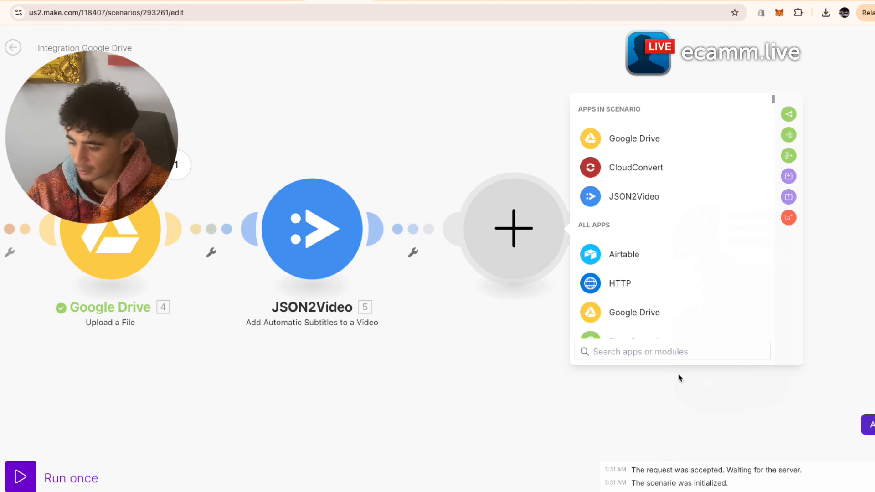
pyautogui.write('sleep')
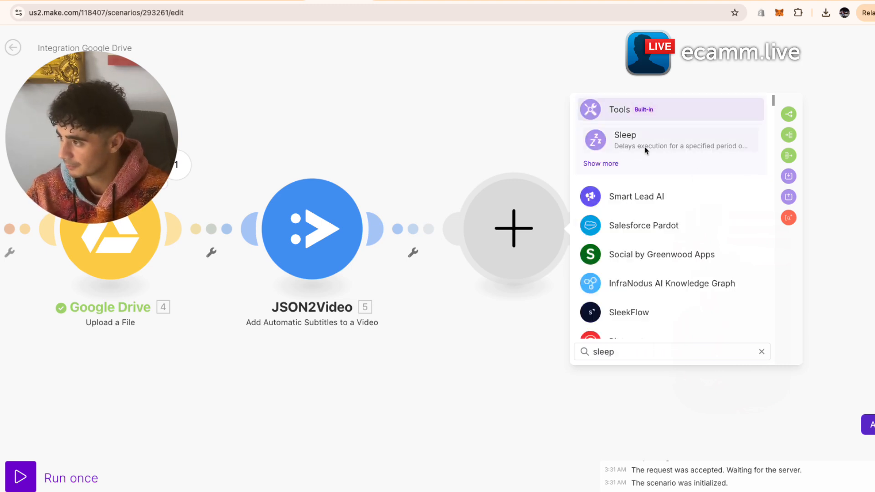
pyautogui.click(646, 151)
pyautogui.click(667, 225)
pyautogui.write('3p')
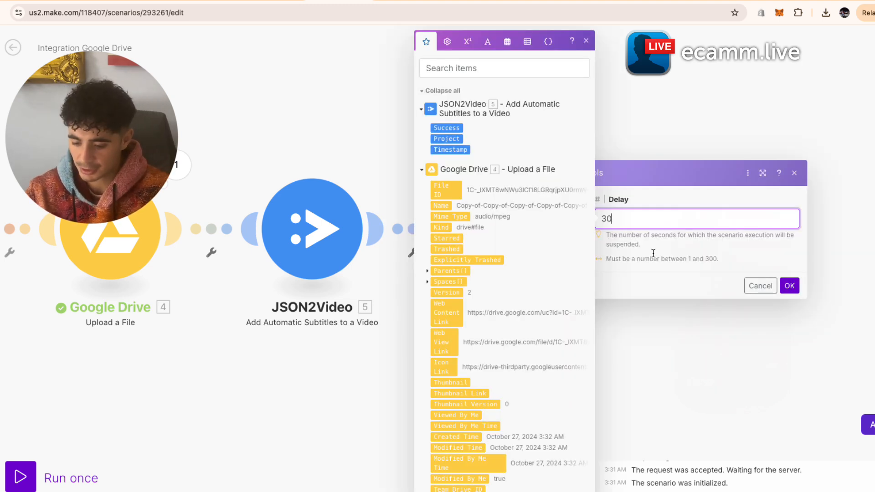
pyautogui.click(692, 244)
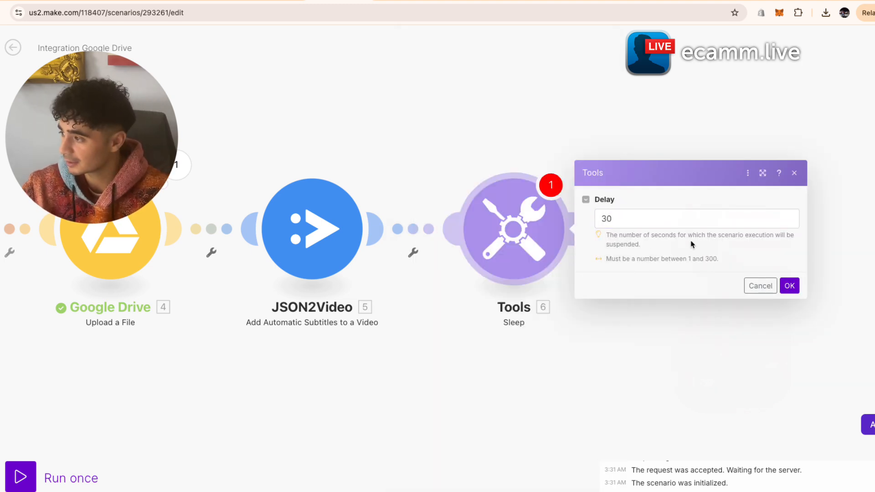
pyautogui.click(788, 286)
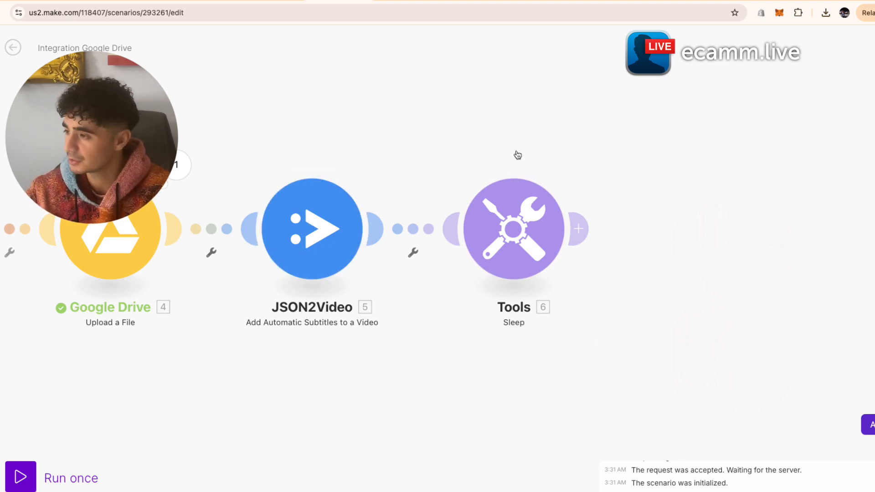
# - Make a copy of the video in the Drive captions test folder
pyautogui.click(524, 1)
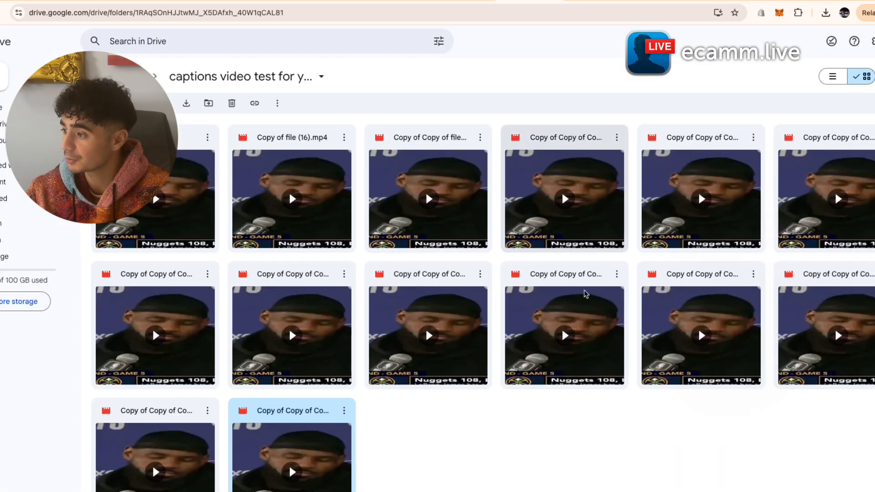
pyautogui.click(344, 410)
pyautogui.click(364, 311)
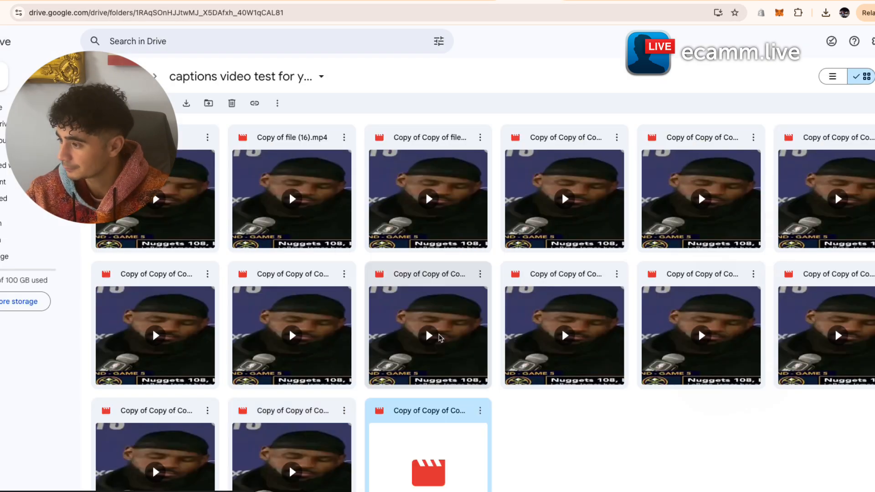
# - Share the new copy with anyone who has the link, then force-stop the running Make scenario
pyautogui.click(480, 411)
pyautogui.moveTo(501, 337)
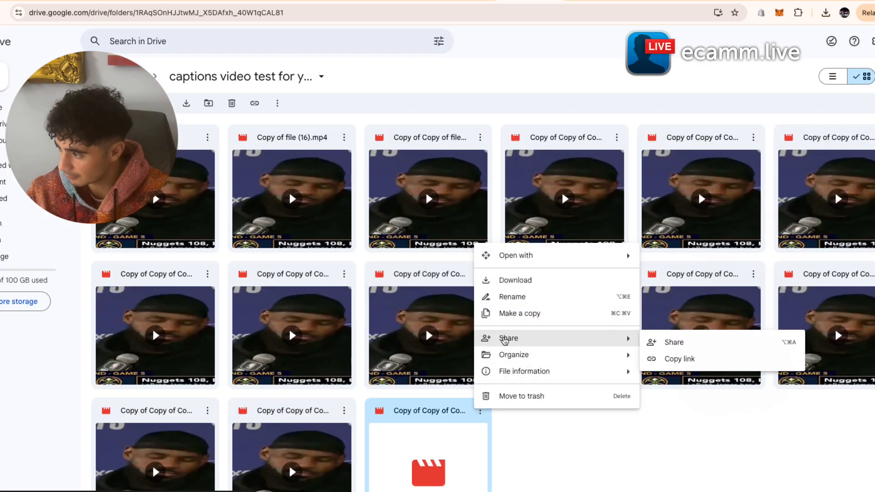
pyautogui.click(670, 342)
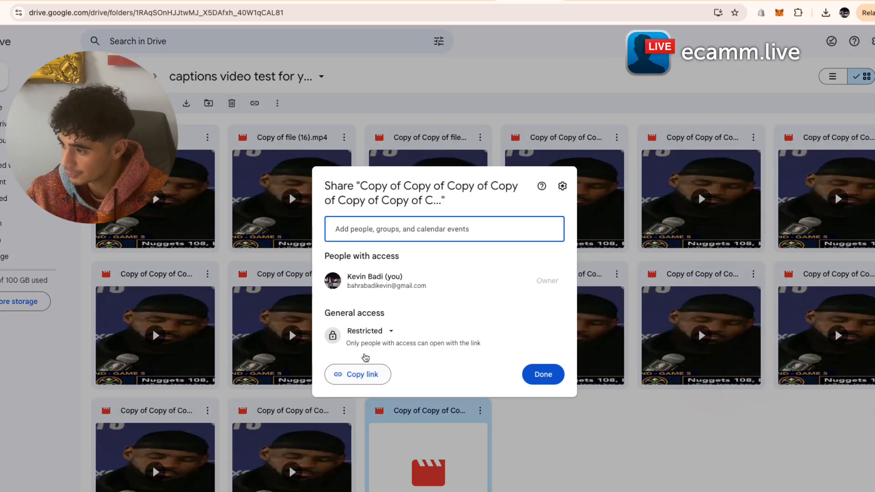
pyautogui.click(365, 332)
pyautogui.click(378, 378)
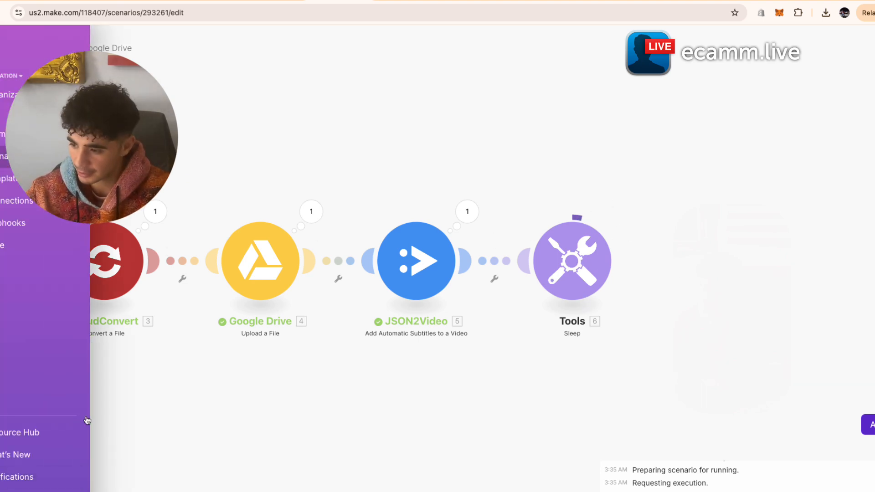
pyautogui.click(22, 479)
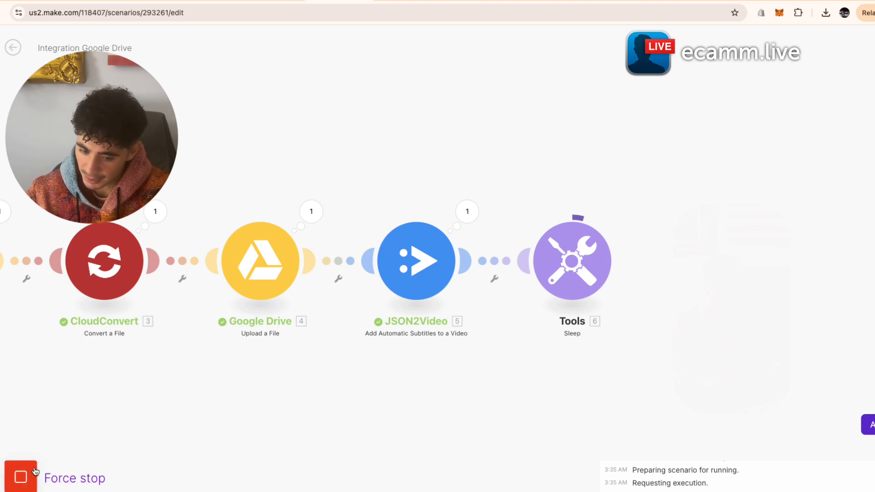
pyautogui.click(34, 472)
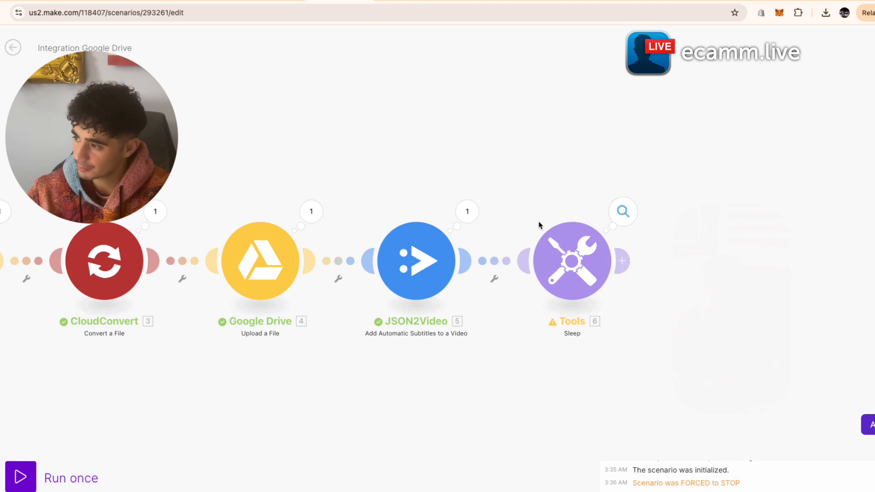
# - Add a JSON2Video Wait for a Movie to Render step with the subtitles Project mapped into Project ID
pyautogui.click(467, 217)
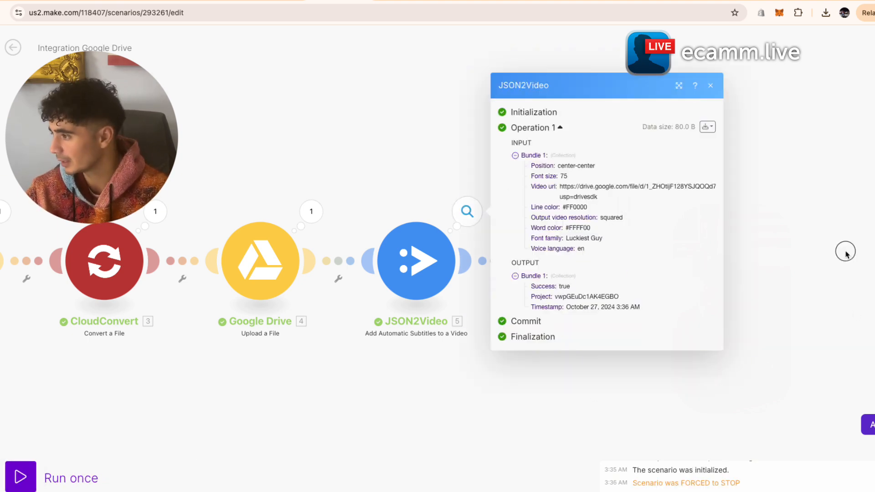
pyautogui.click(729, 262)
pyautogui.click(635, 269)
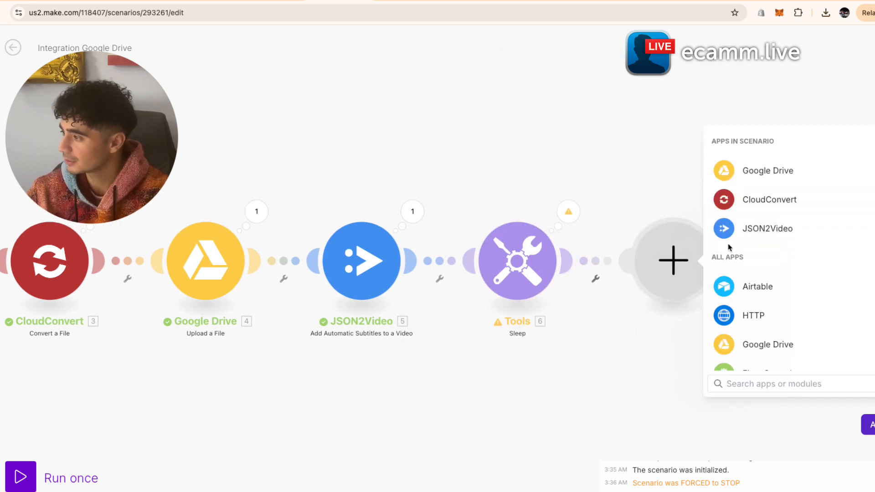
pyautogui.click(743, 230)
pyautogui.scroll(-4, 798, 319)
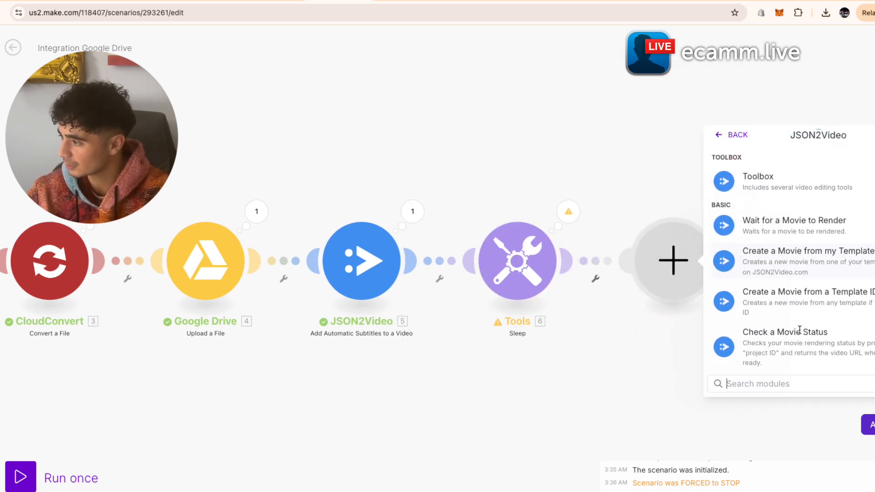
pyautogui.click(810, 234)
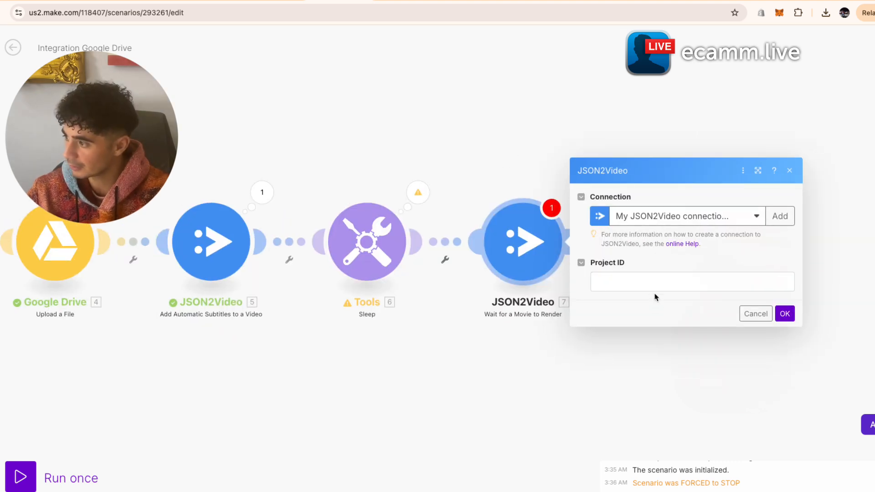
pyautogui.click(656, 284)
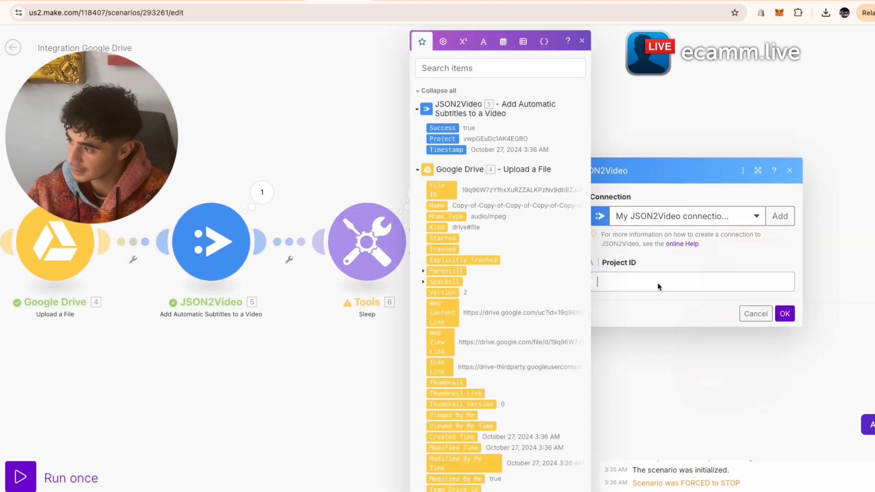
pyautogui.click(447, 141)
pyautogui.click(783, 315)
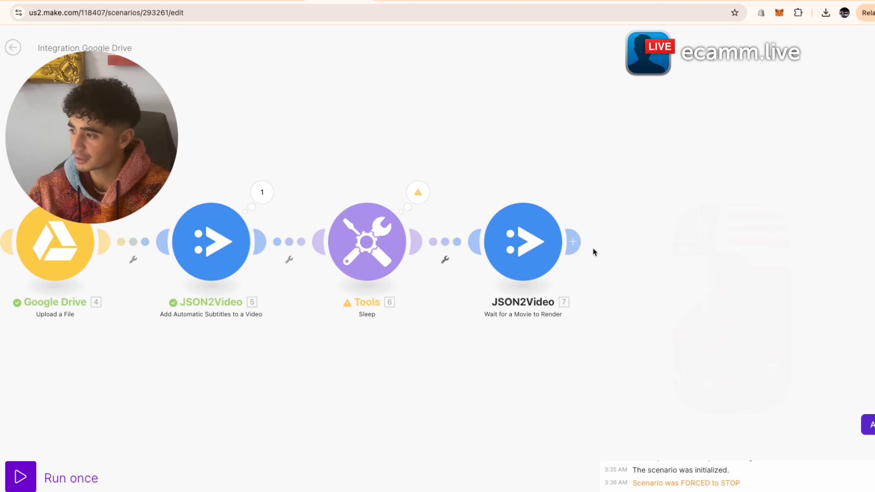
pyautogui.click(575, 242)
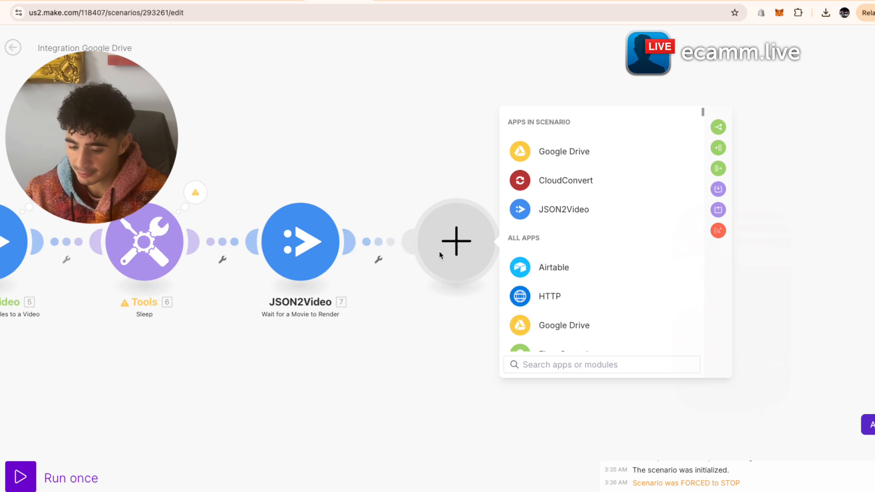
# - Add an HTTP Get a file step with '7. Movie: URL to the generated video' as its URL
pyautogui.click(601, 303)
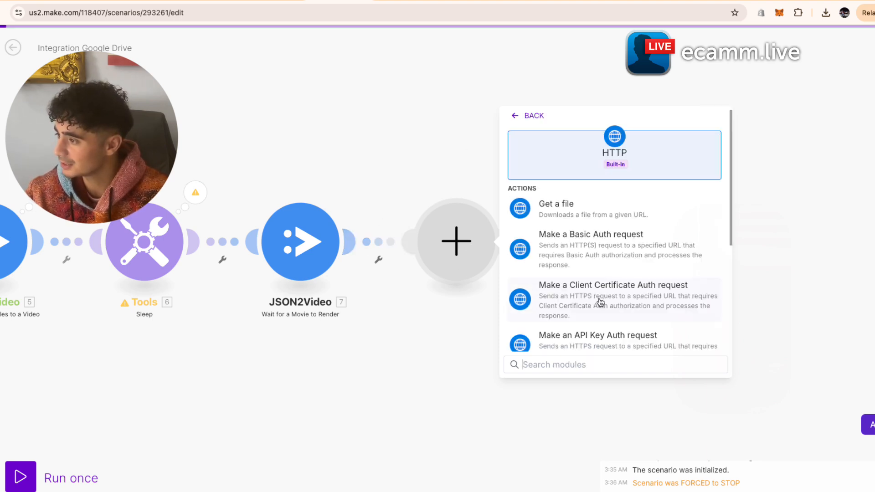
pyautogui.click(602, 218)
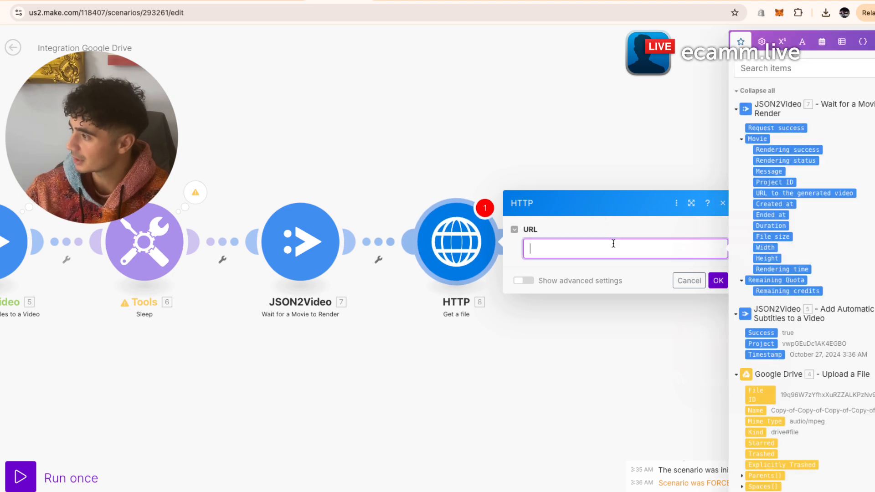
pyautogui.click(743, 144)
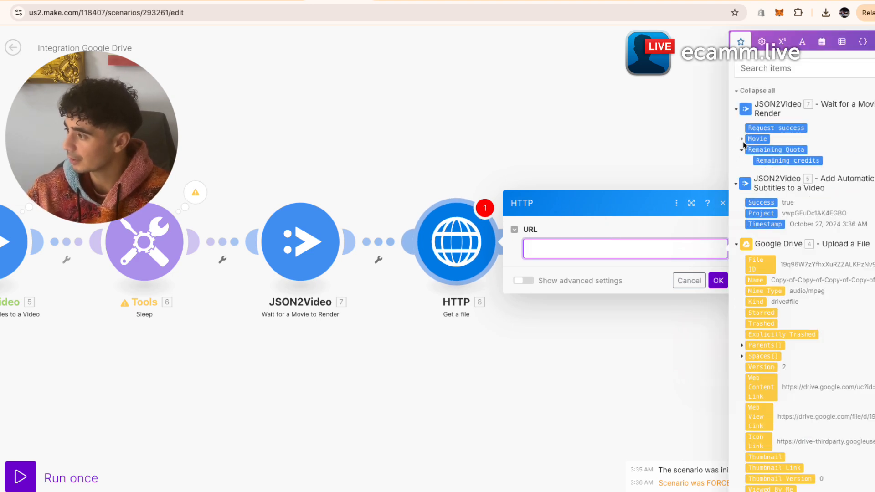
pyautogui.click(743, 144)
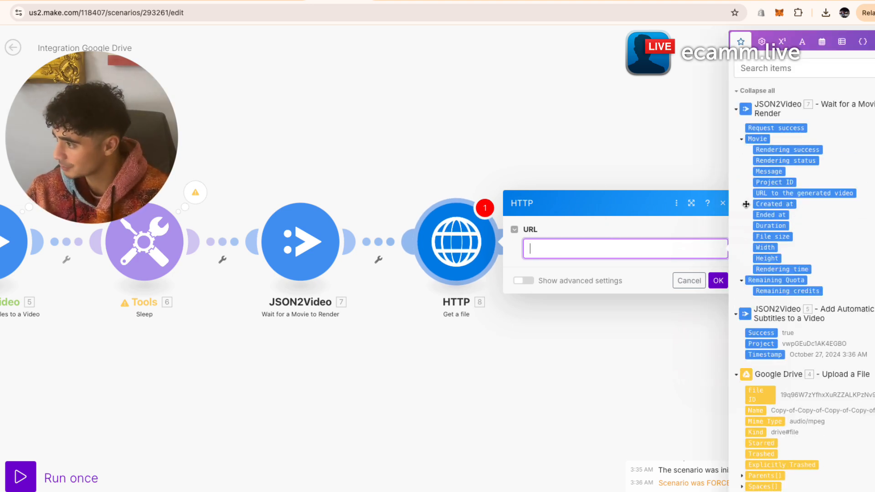
pyautogui.click(823, 194)
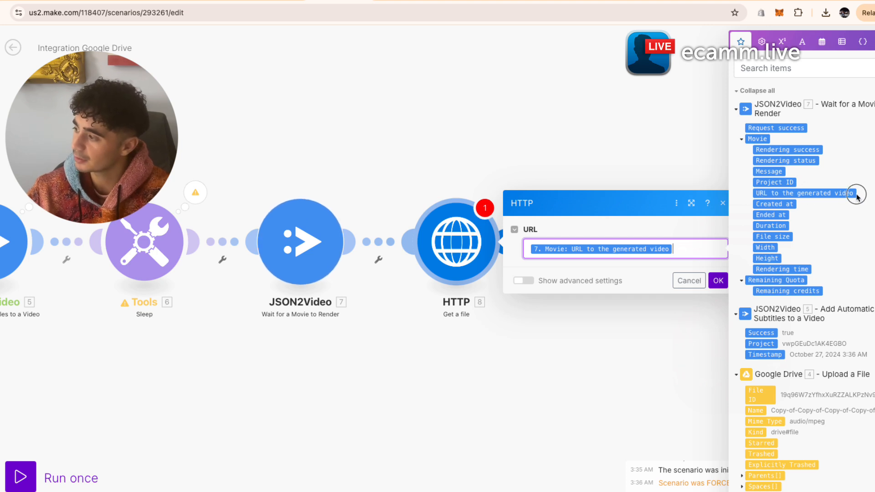
pyautogui.click(720, 281)
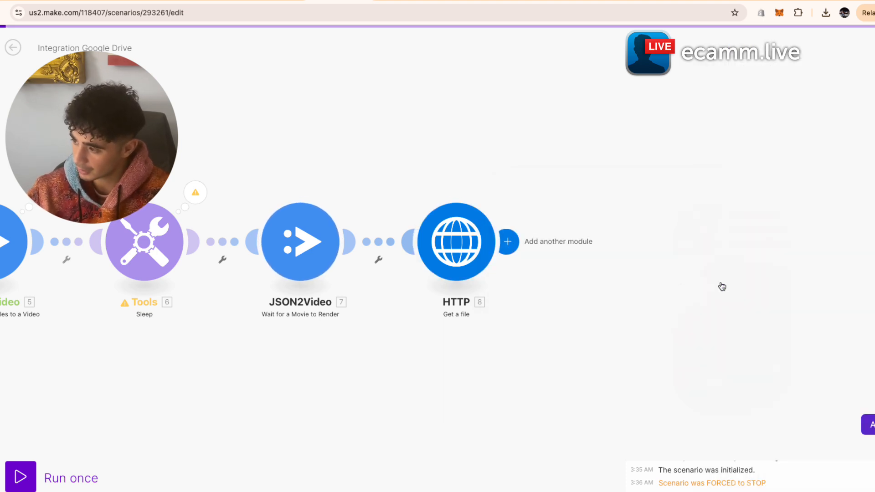
# - Browse Google Drive modules after the HTTP step, then close without adding one
pyautogui.click(506, 241)
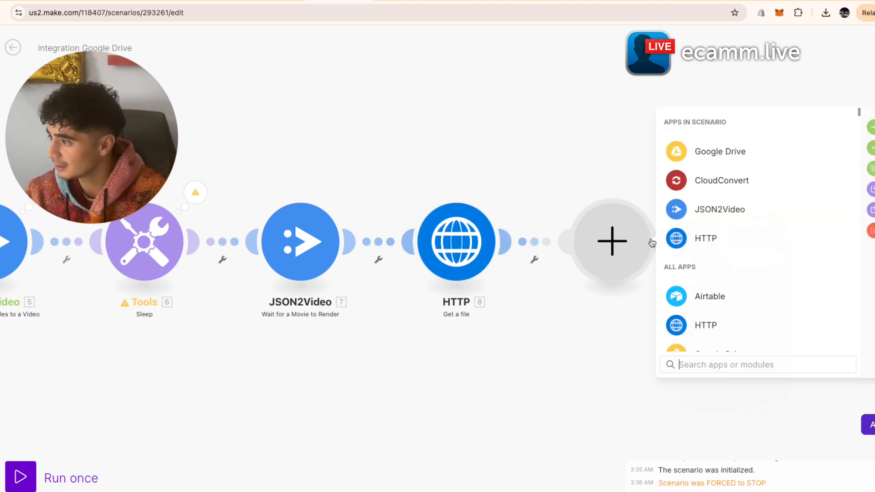
pyautogui.click(702, 166)
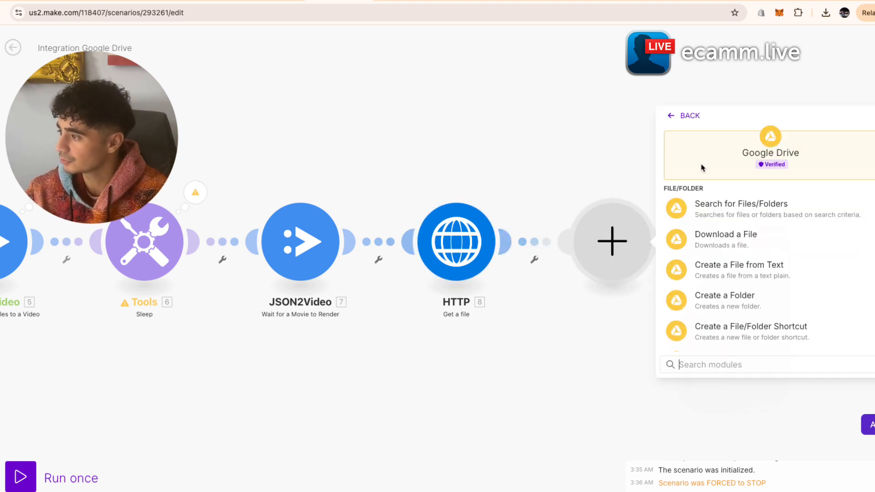
pyautogui.scroll(-10, 731, 331)
pyautogui.click(520, 170)
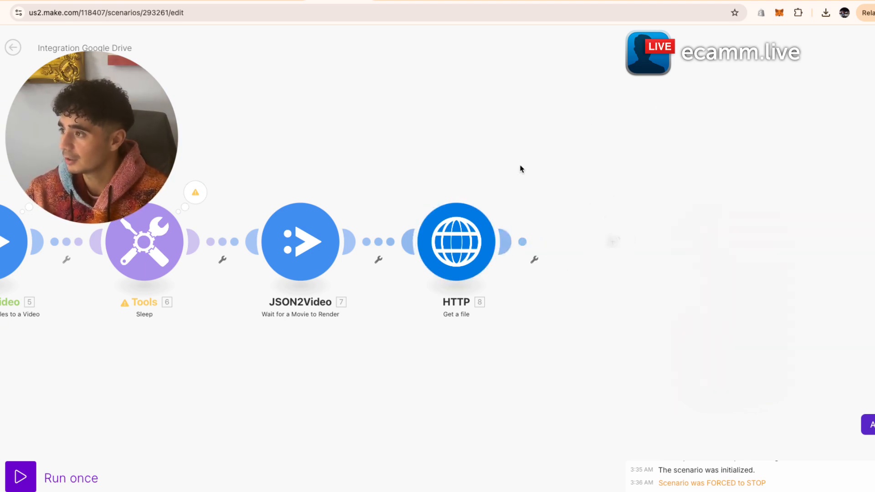
# - Create and open a new Drive folder named 'Finished Videos With Captions'
pyautogui.click(529, 1)
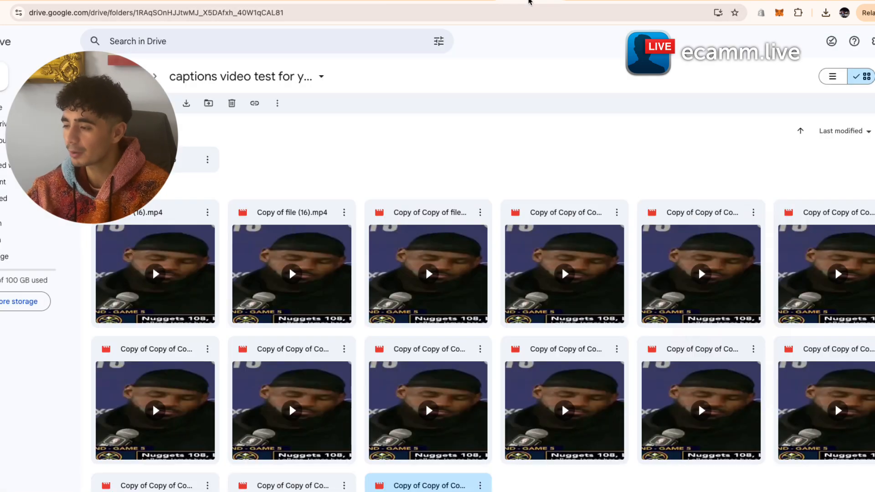
pyautogui.rightClick(308, 159)
pyautogui.click(319, 176)
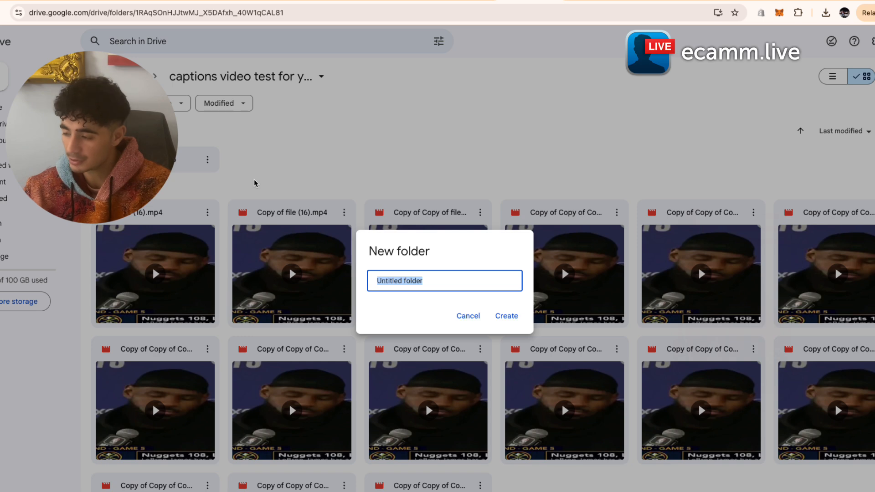
pyautogui.press('BackSpace')
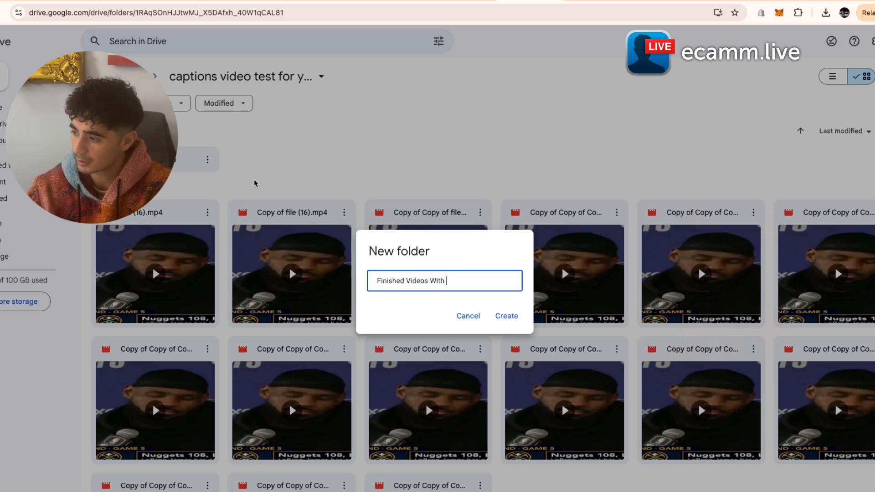
pyautogui.write('Finished Videos With Captions')
pyautogui.press('Return')
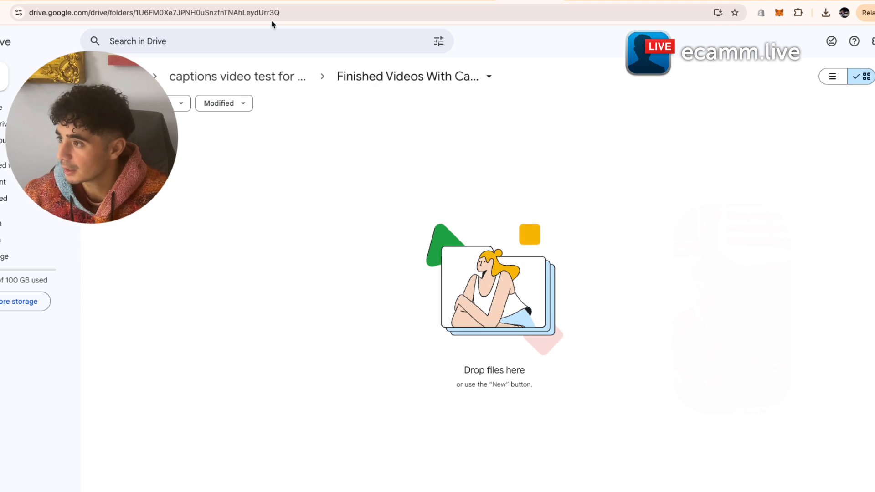
# - Copy the new folder's ID from the address bar
pyautogui.moveTo(279, 12); pyautogui.dragTo(211, 18)
pyautogui.click(181, 103)
pyautogui.click(207, 157)
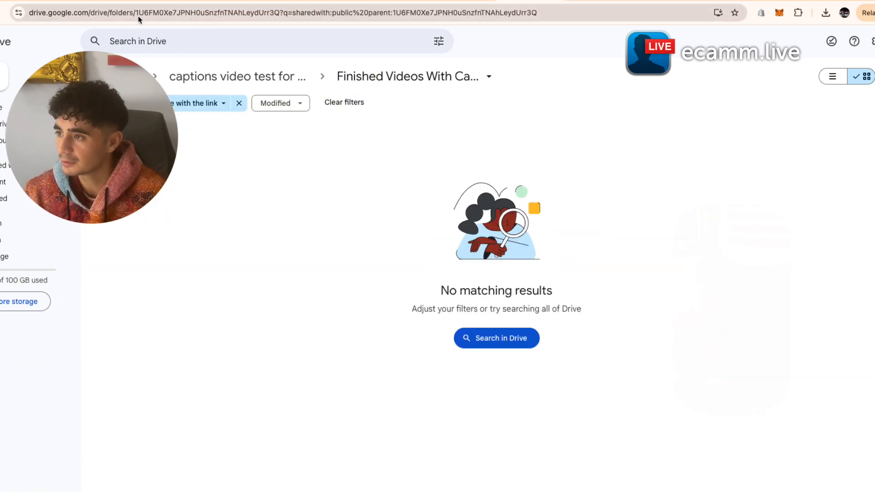
pyautogui.moveTo(136, 14); pyautogui.dragTo(282, 20)
pyautogui.press('super+c')
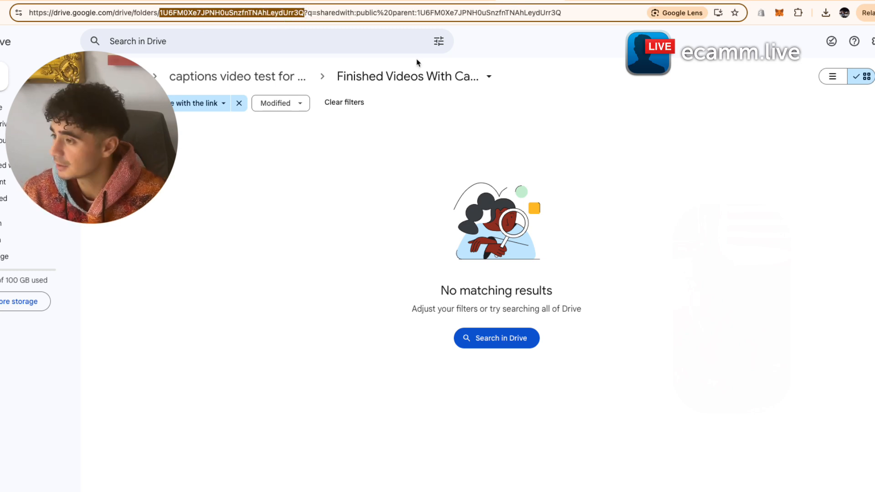
pyautogui.click(597, 142)
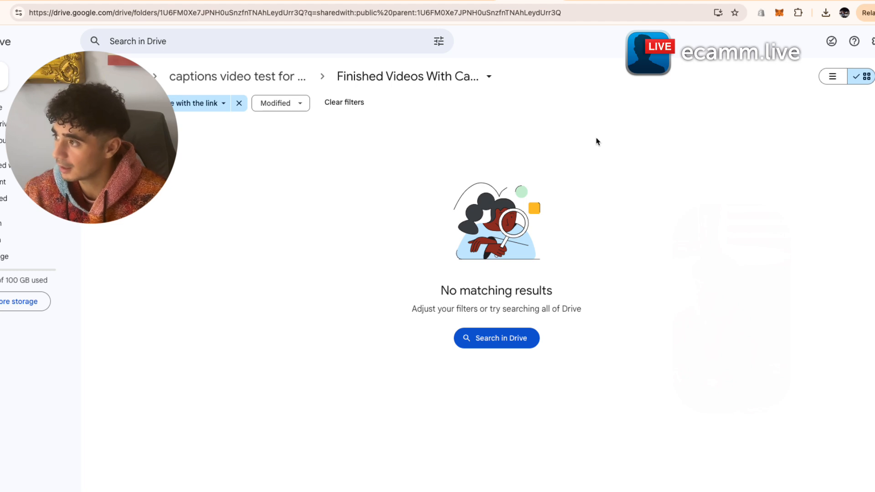
# - In the Integration Google Drive scenario, add a Google Drive 'Upload a File' module after the HTTP step
pyautogui.click(464, 2)
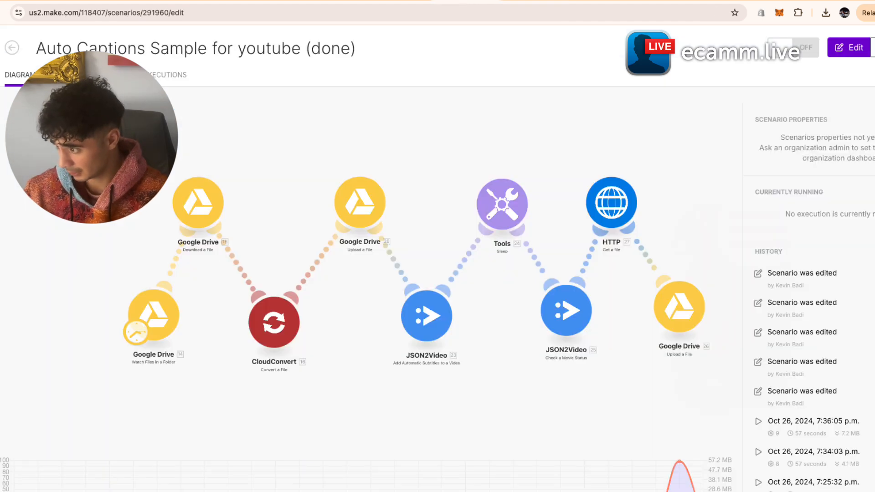
pyautogui.click(340, 1)
pyautogui.click(509, 251)
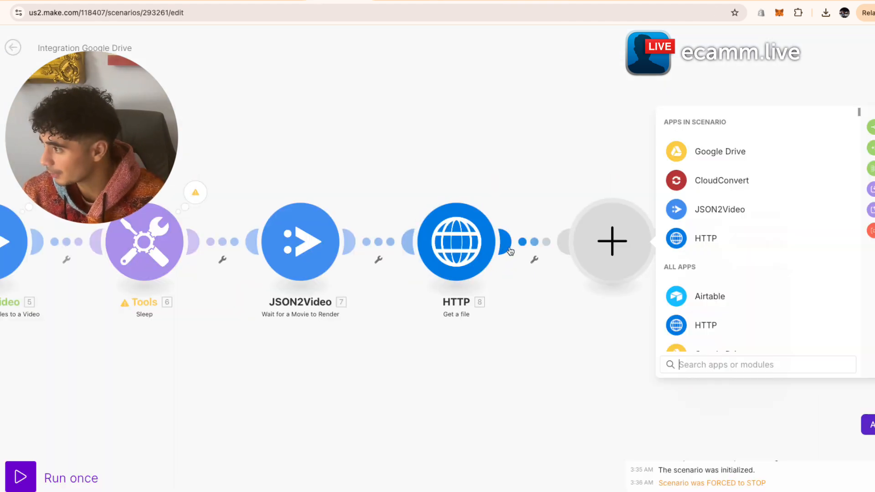
pyautogui.click(730, 154)
pyautogui.click(740, 233)
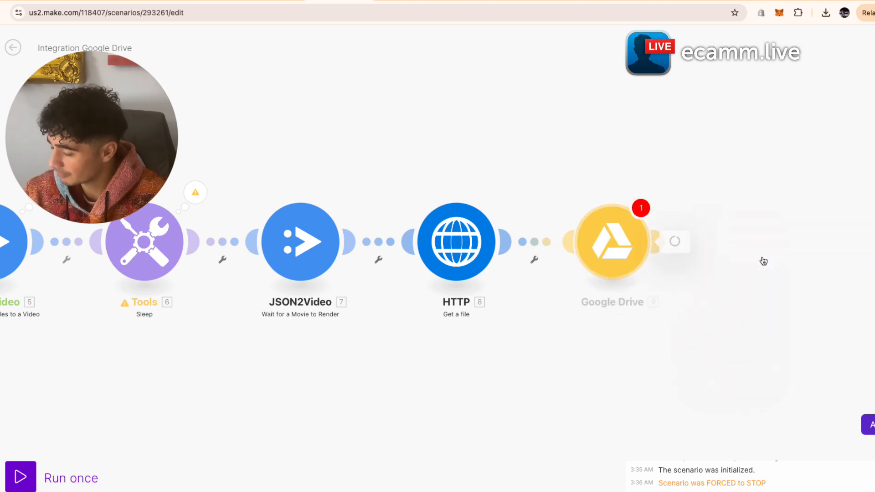
# - Set the upload to use the HTTP - Get a file output and the finished folder's pasted Folder ID
pyautogui.click(684, 328)
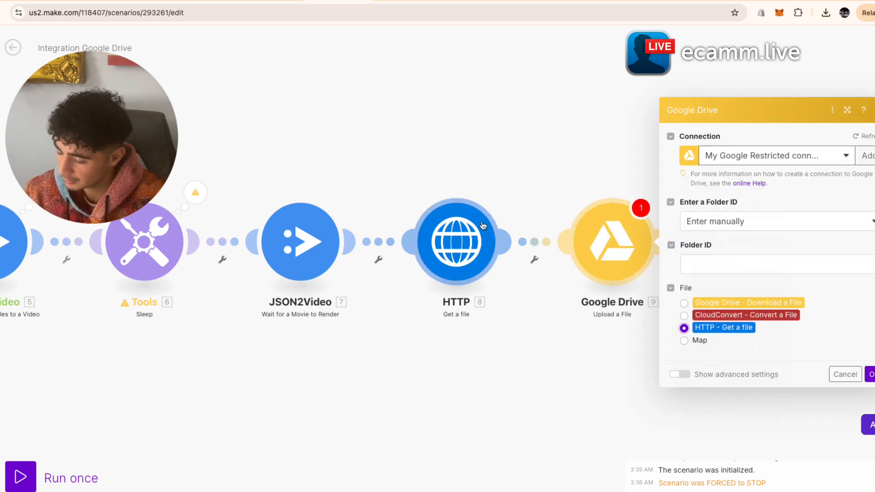
pyautogui.click(757, 272)
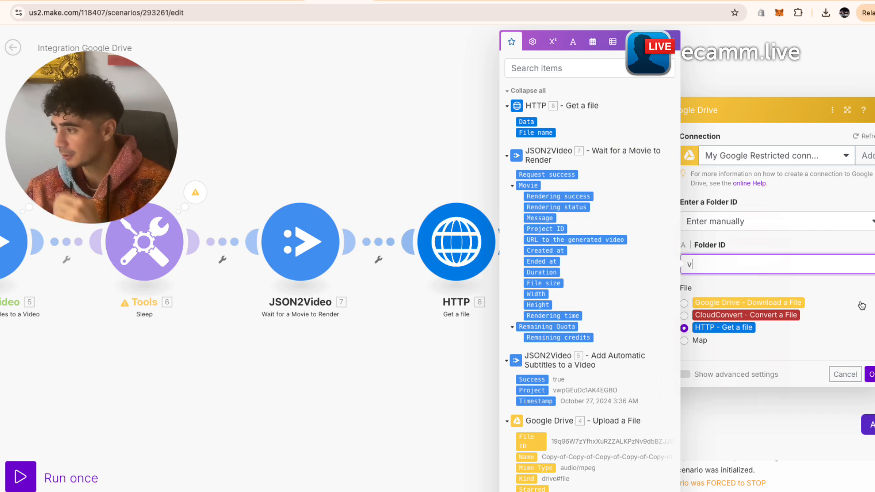
pyautogui.press('BackSpace')
pyautogui.press('super+v')
pyautogui.click(684, 340)
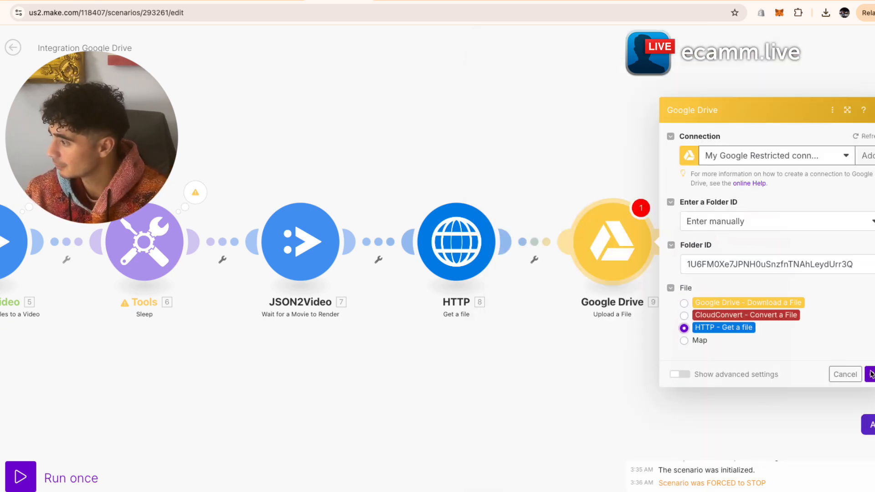
pyautogui.click(871, 375)
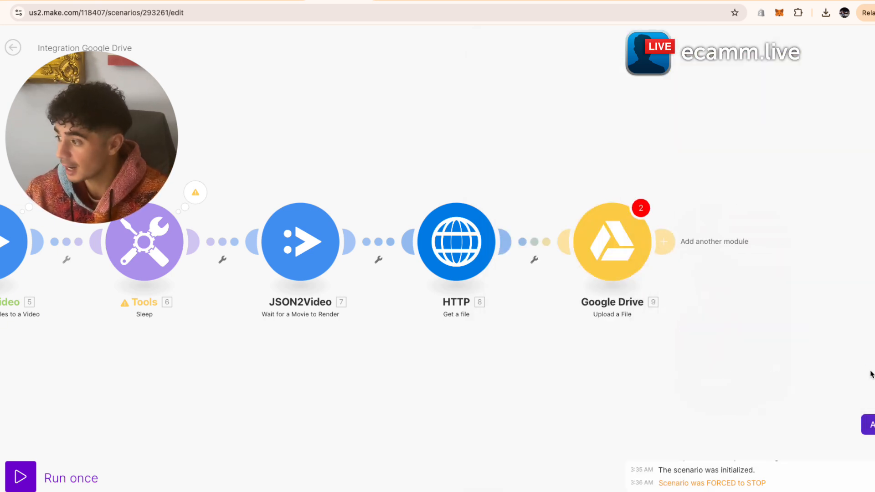
# - Recheck the upload module's settings and recentre the module chain on the canvas
pyautogui.click(619, 259)
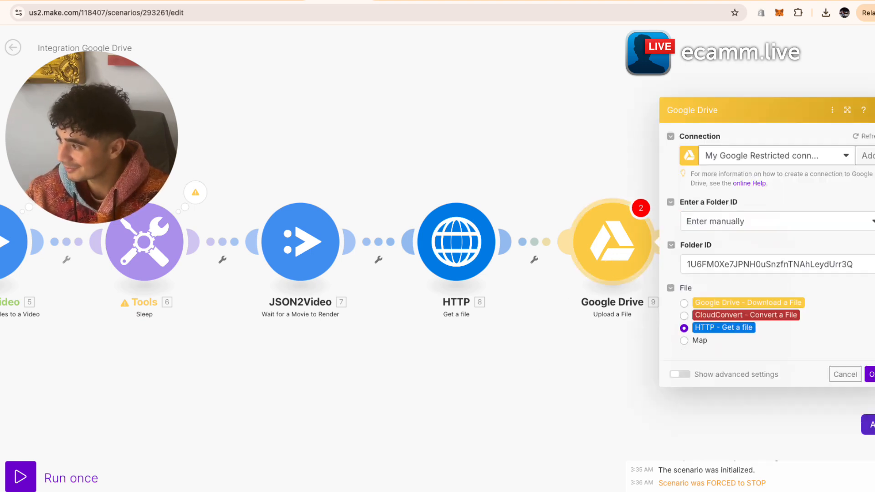
pyautogui.click(873, 375)
pyautogui.moveTo(489, 401); pyautogui.dragTo(734, 401)
pyautogui.scroll(-5, 734, 401)
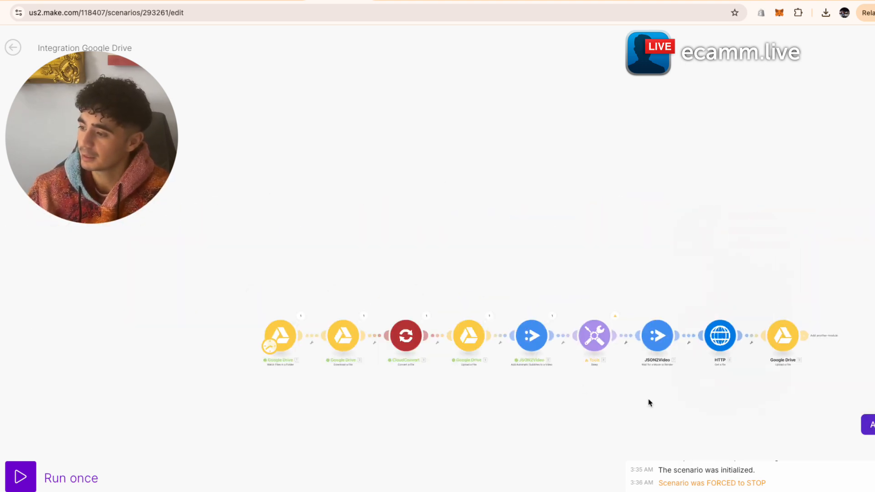
pyautogui.moveTo(464, 153); pyautogui.dragTo(390, 132)
pyautogui.scroll(5, 404, 201)
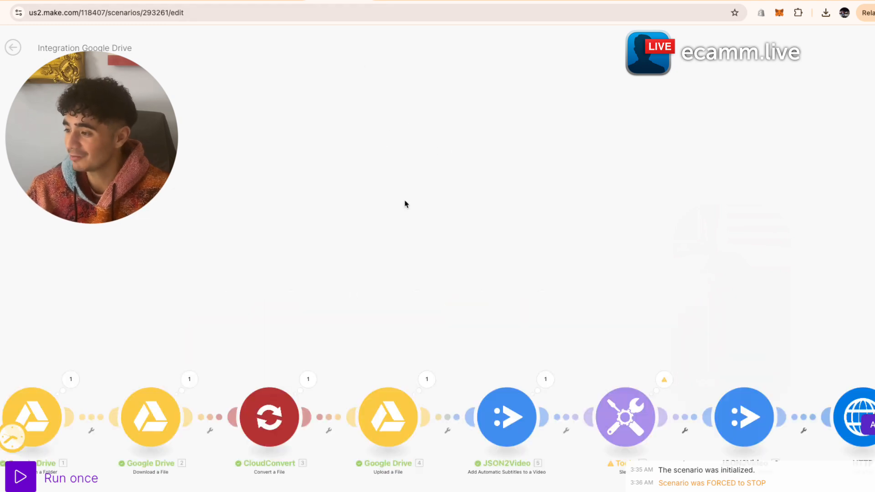
pyautogui.moveTo(404, 201); pyautogui.dragTo(412, 84)
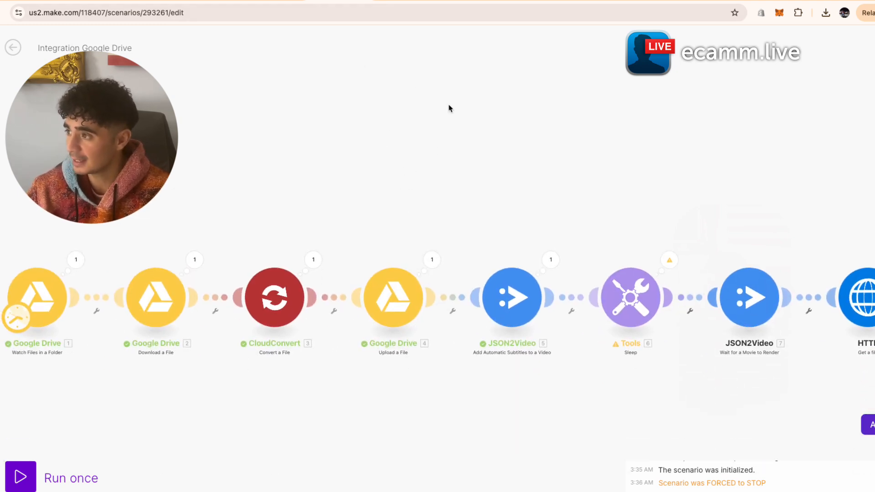
pyautogui.moveTo(206, 170); pyautogui.dragTo(220, 140)
# - Make another copy of the last video in the captions video test Drive folder
pyautogui.click(485, 5)
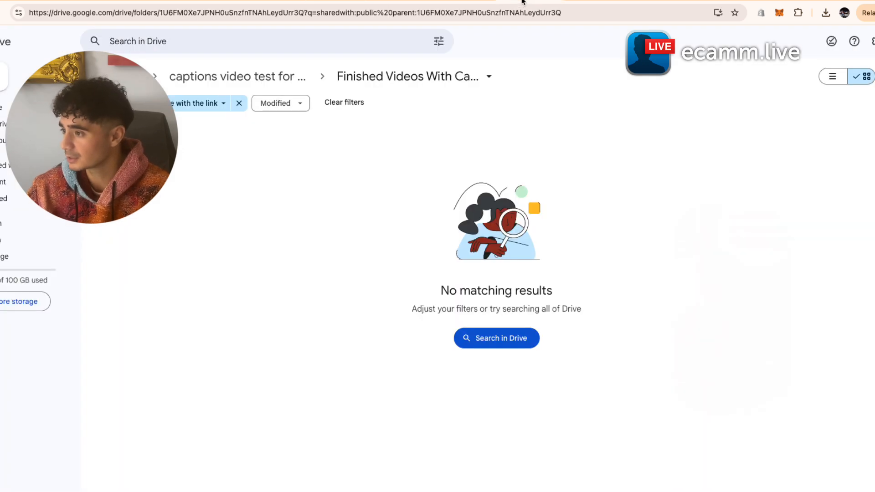
pyautogui.click(195, 84)
pyautogui.click(421, 477)
pyautogui.scroll(-2, 424, 456)
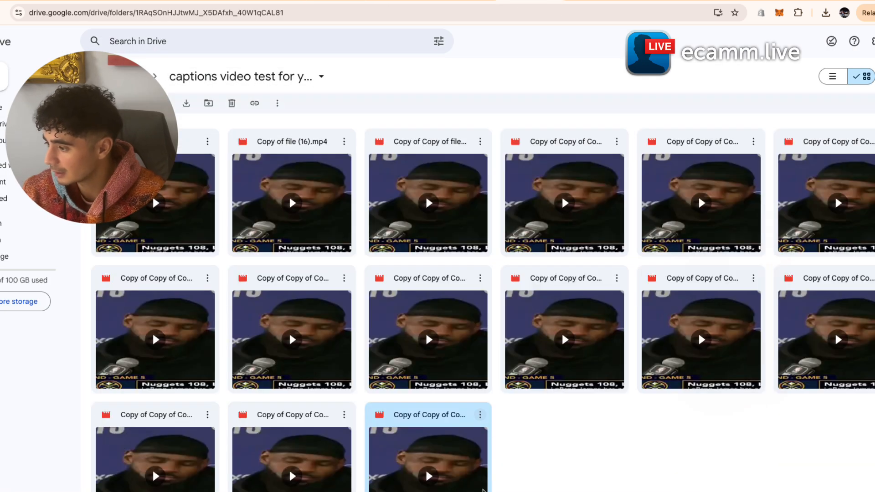
pyautogui.click(483, 419)
pyautogui.click(519, 318)
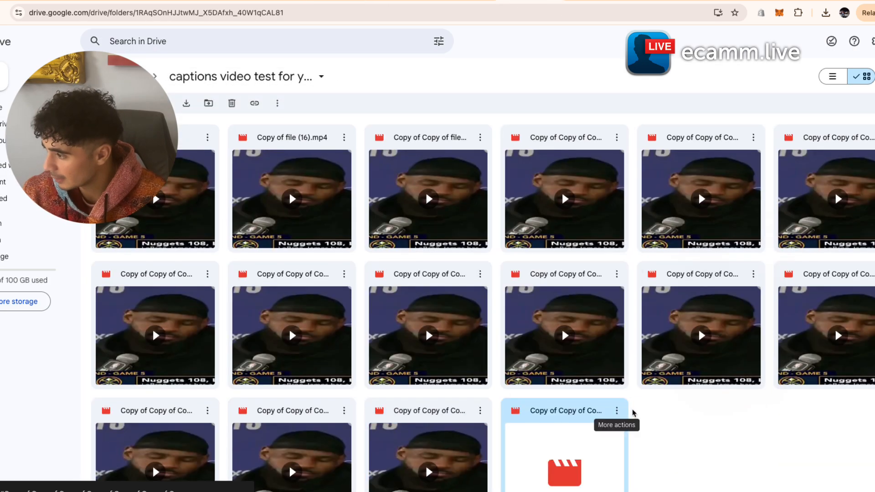
# - Open the new copy's sharing settings, then return to the Integration Google Drive scenario
pyautogui.click(618, 414)
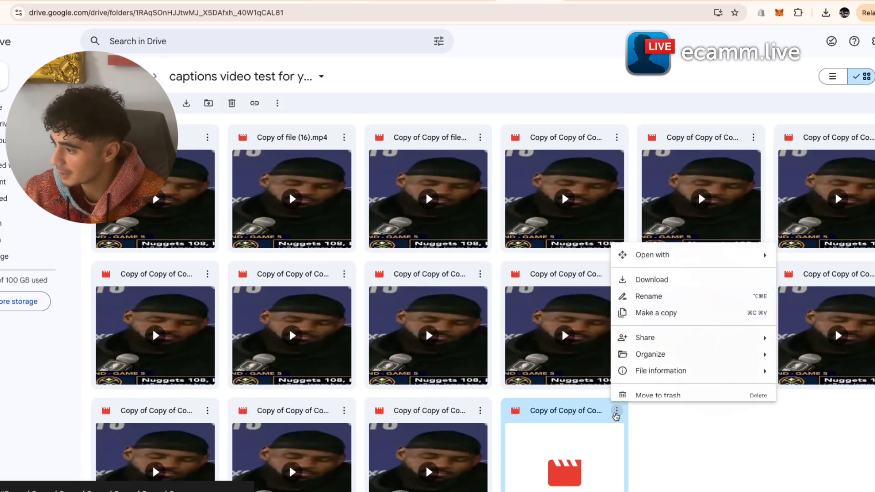
pyautogui.moveTo(656, 345)
pyautogui.click(544, 347)
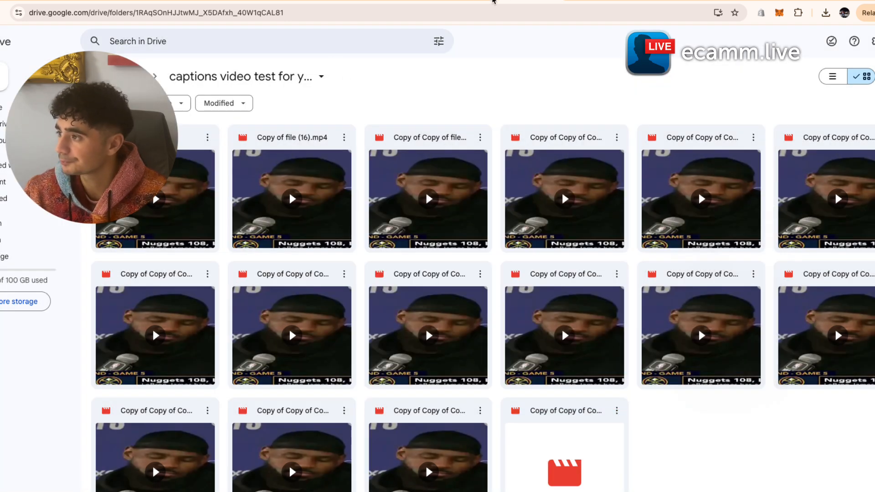
pyautogui.click(469, 1)
pyautogui.click(339, 1)
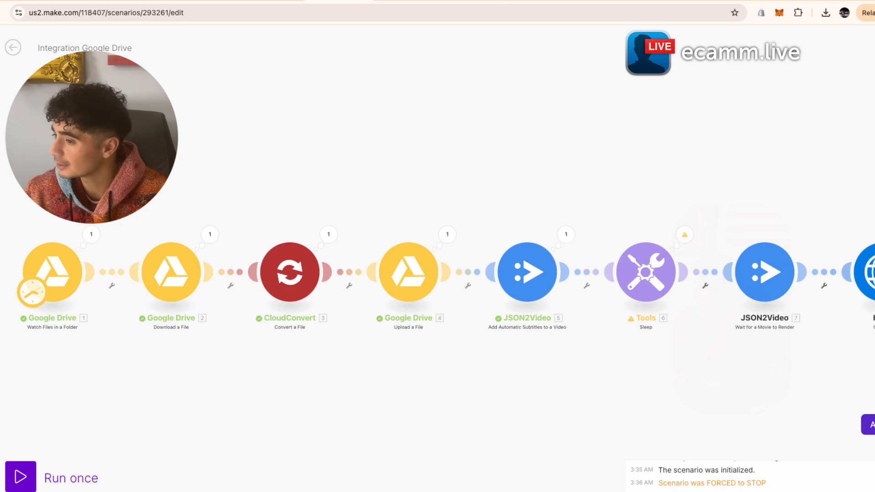